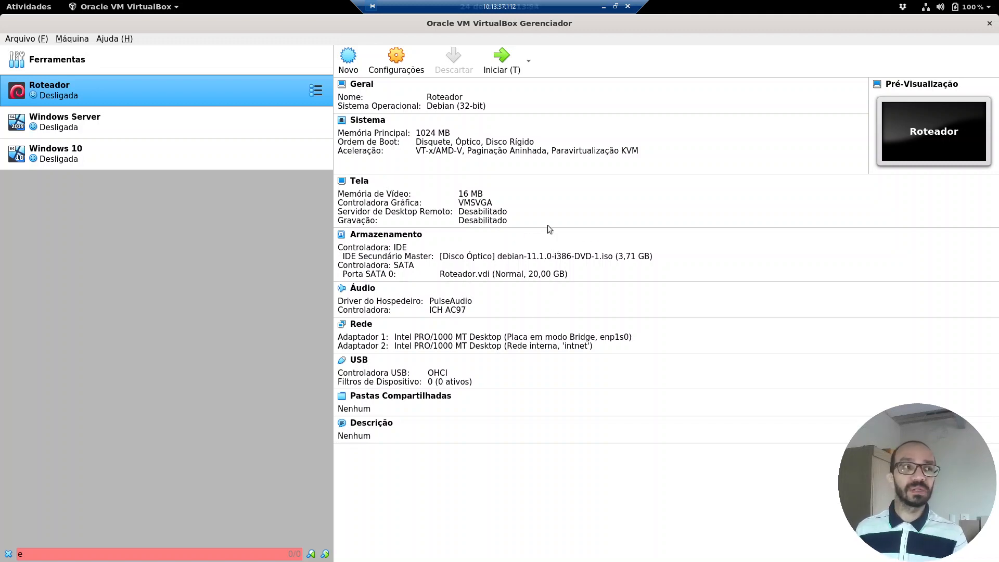
- Start the Roteador virtual machine and launch Expert install from the Debian installer's advanced options
left_click(500, 65)
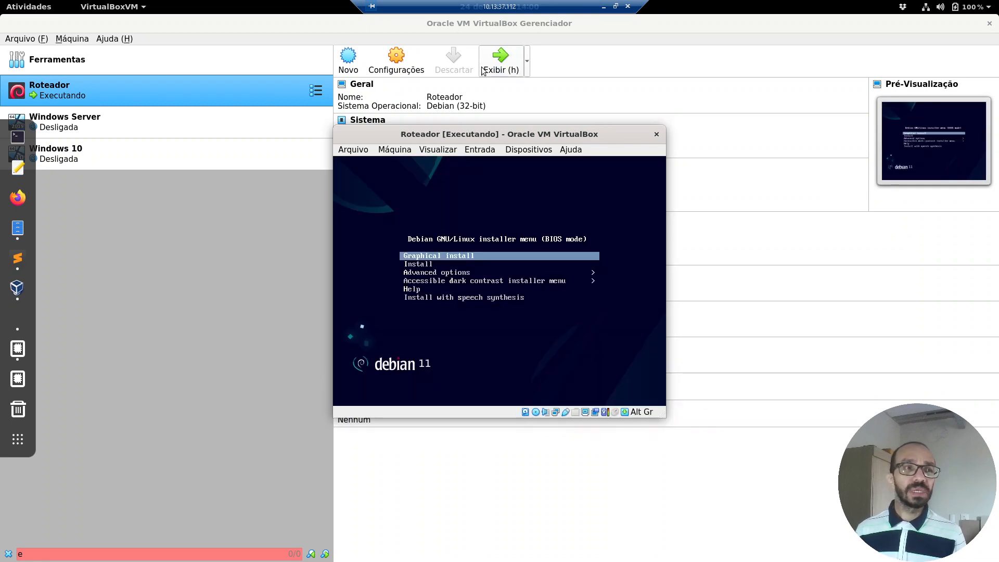
key("Down")
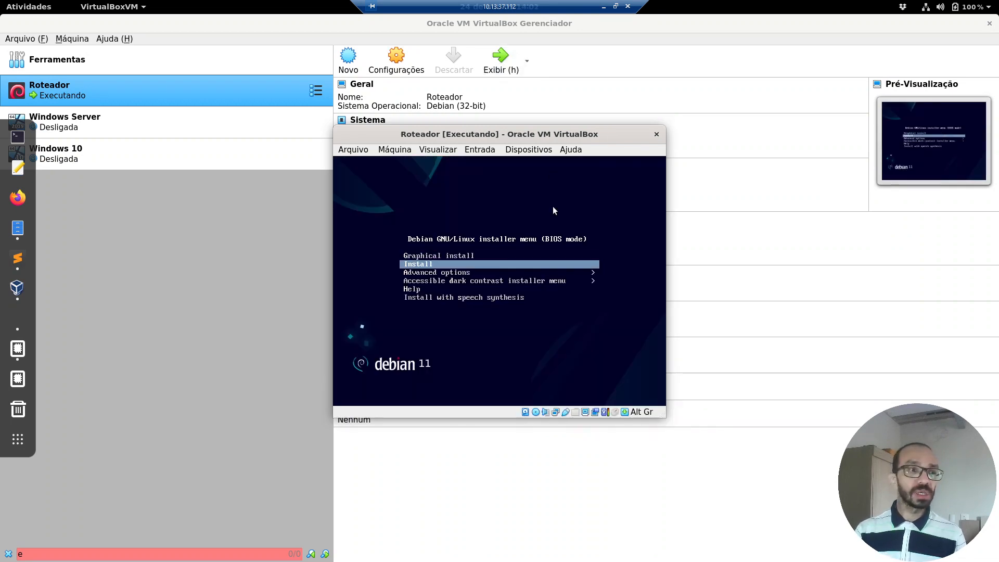
key("Up")
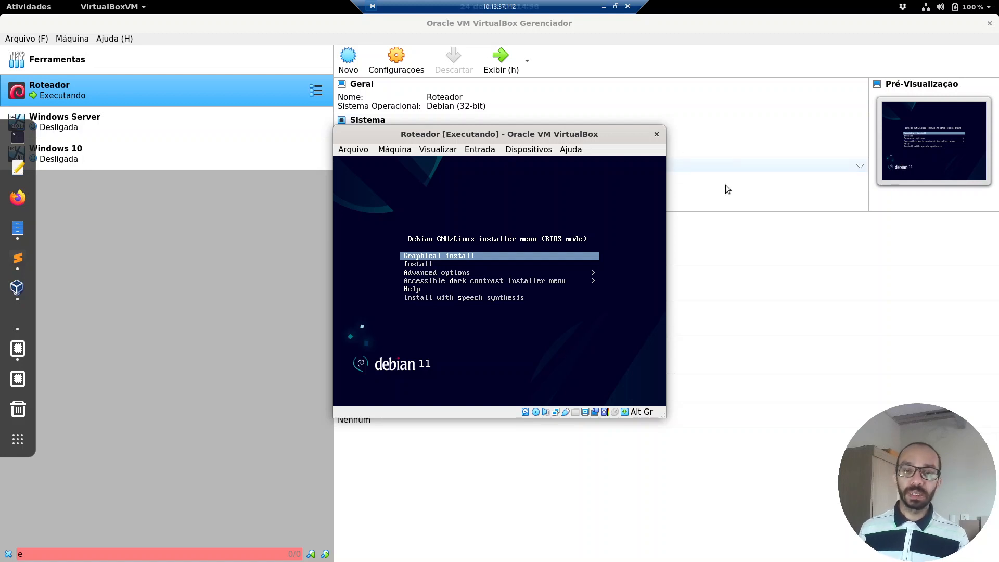
key("Down")
key("Down")
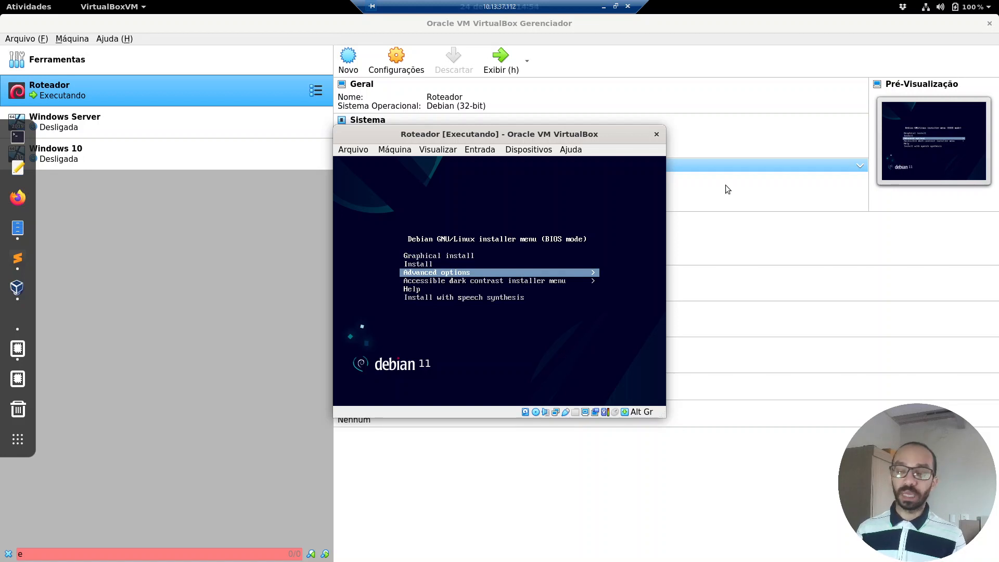
key("Return")
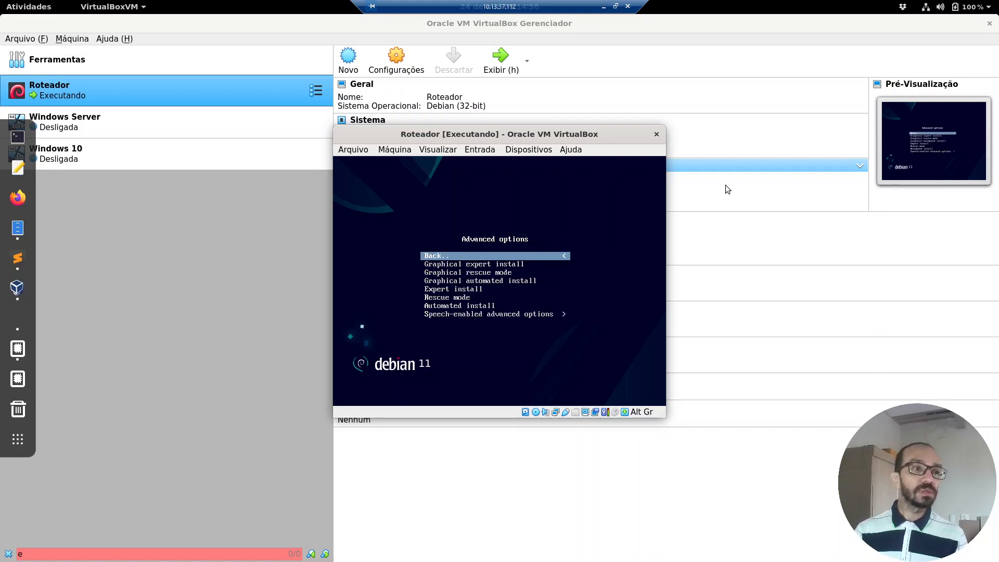
key("Down")
key("Down")
key("Down")
key("Down")
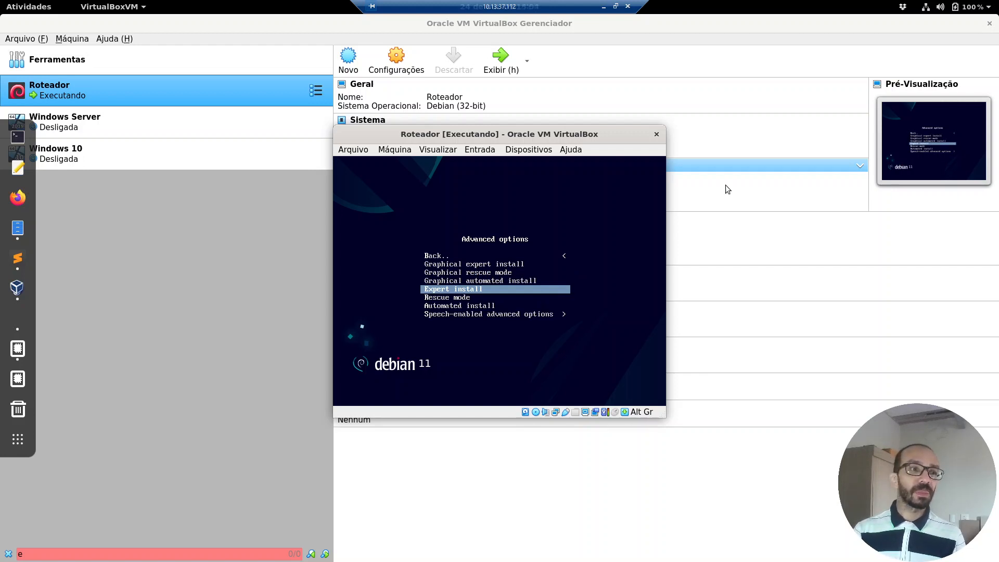
key("Return")
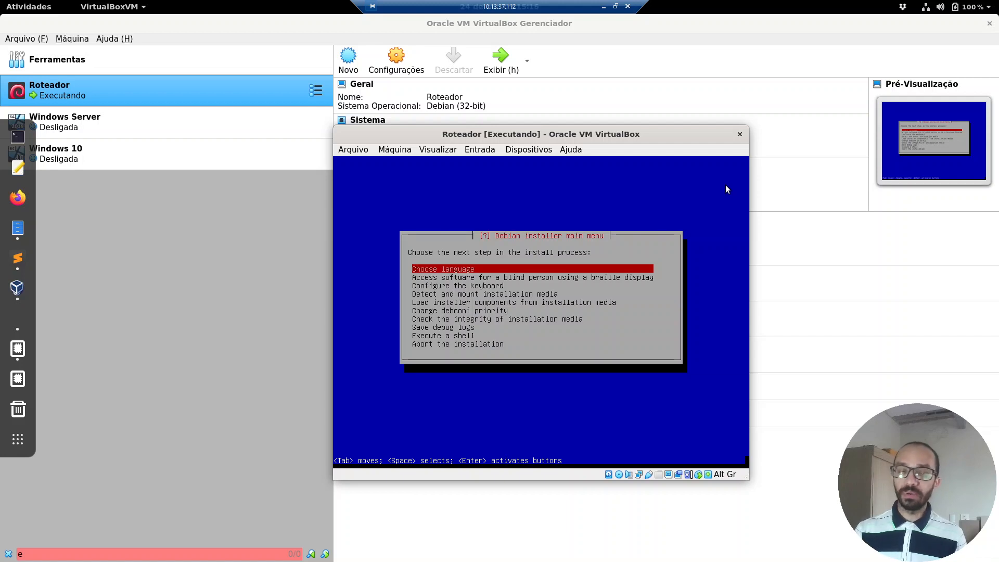
- Choose Portuguese (Brazil) as the language for the installation and the installed system
key("Return")
key("Page_Down")
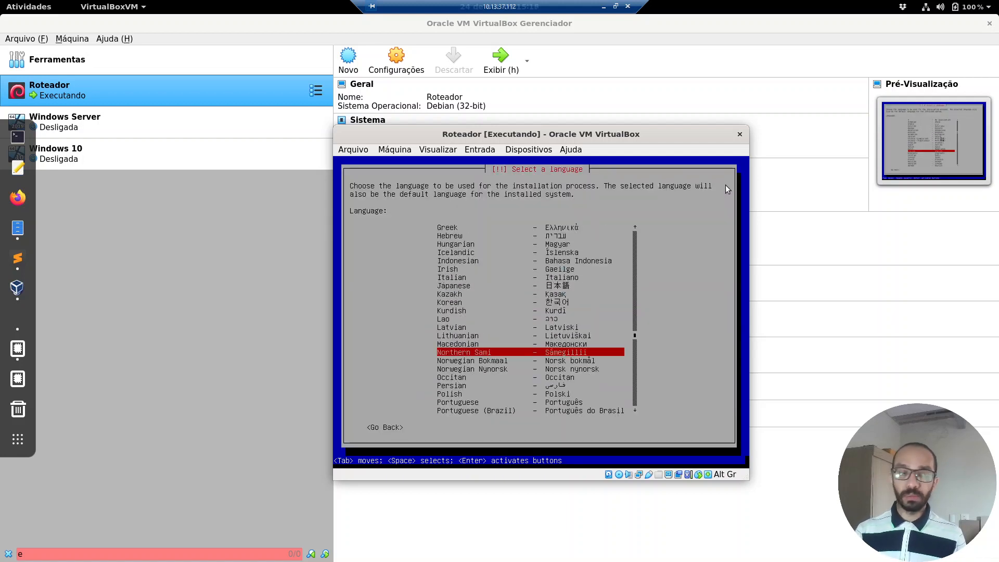
key("Down")
key("Down")
key("Down")
key("Down")
key("Down")
key("Down")
key("Down")
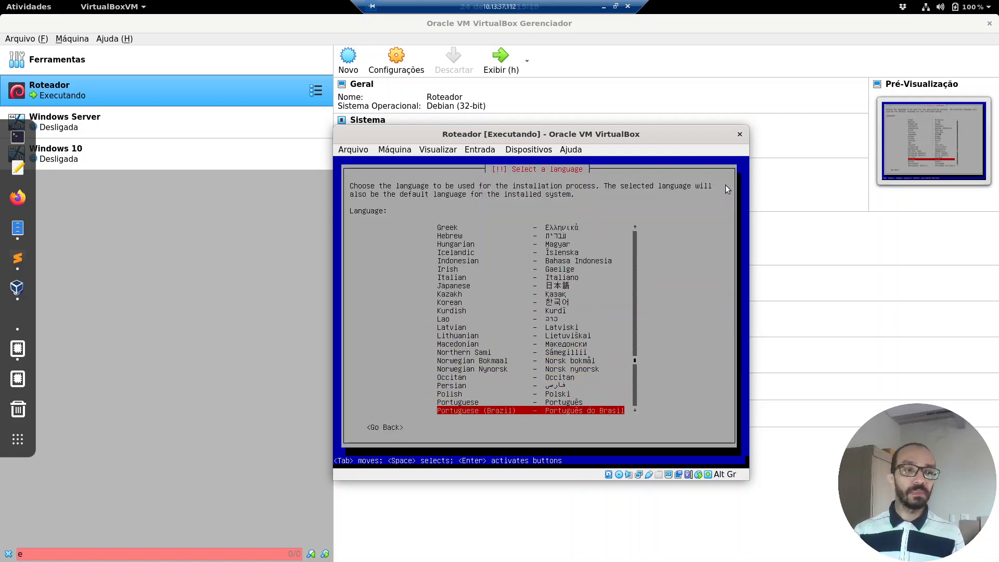
key("Return")
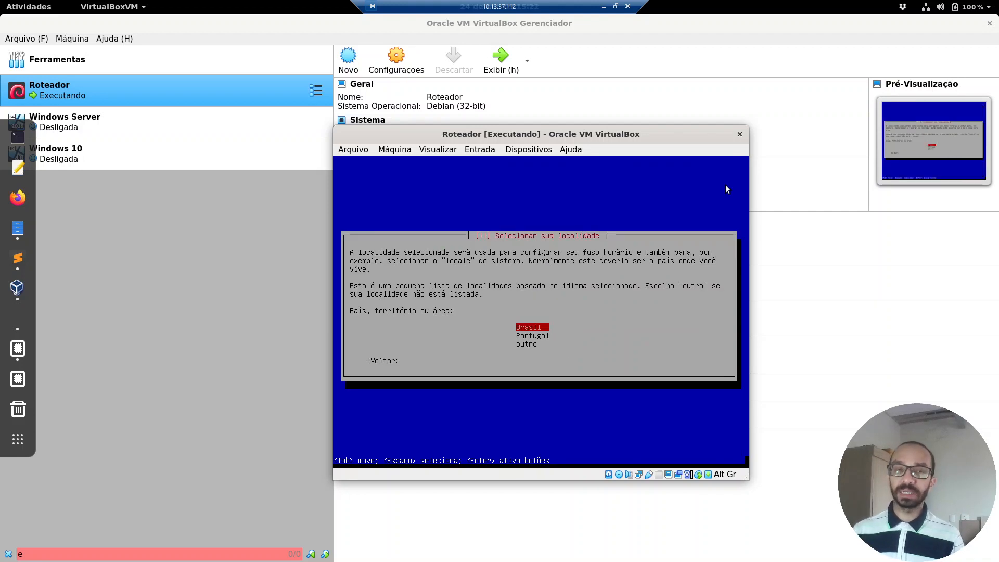
- Select Brasil as the location and keep pt_BR.UTF-8 as the default locale without additional locales
key("Return")
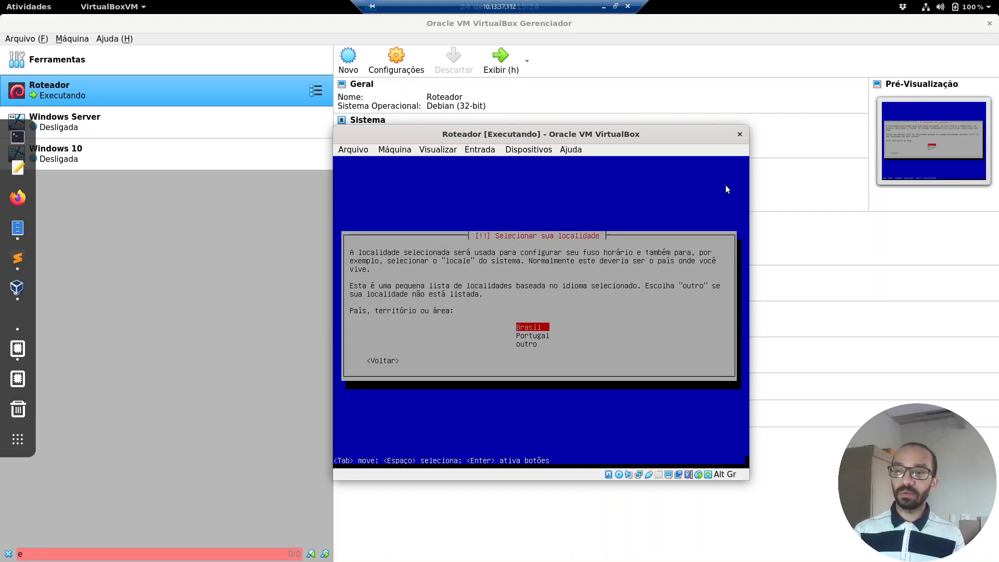
key("Return")
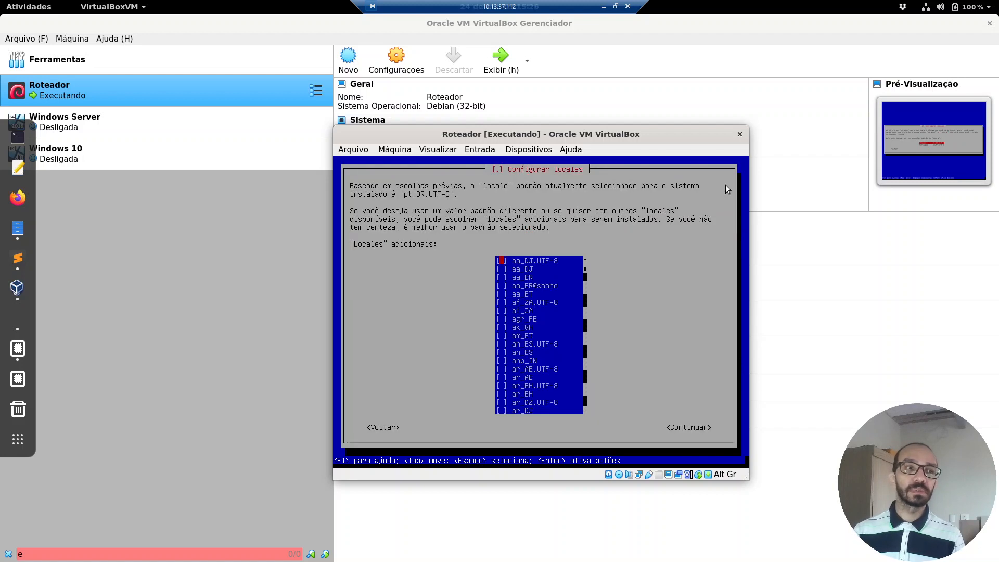
key("Escape")
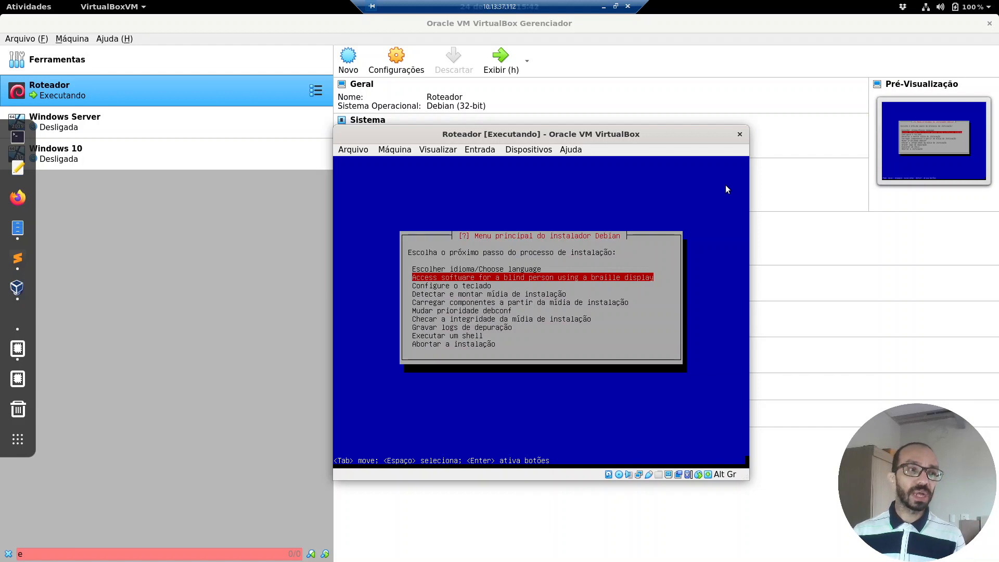
- Configure the keyboard with the Português Brasileiro layout
key("Down")
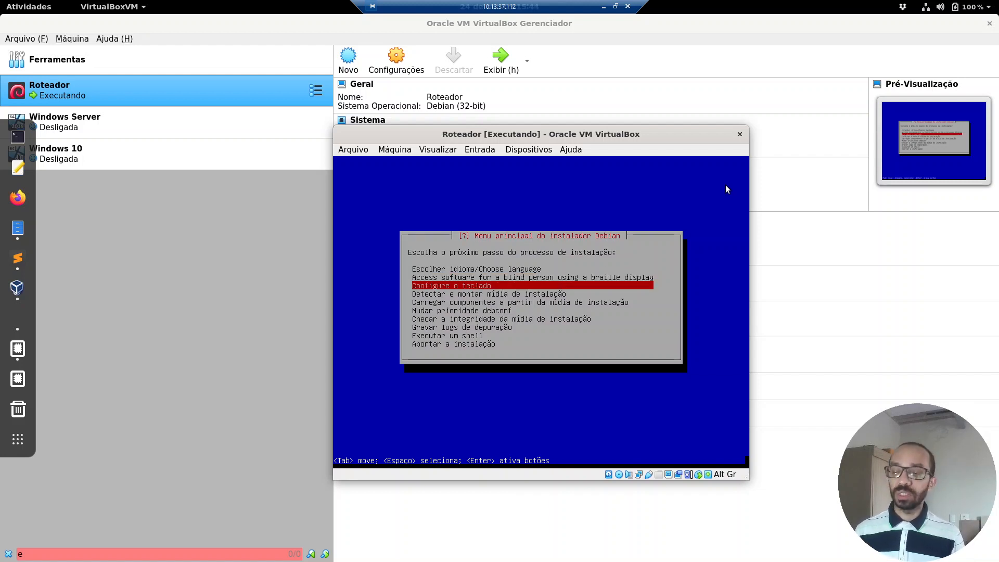
key("Return")
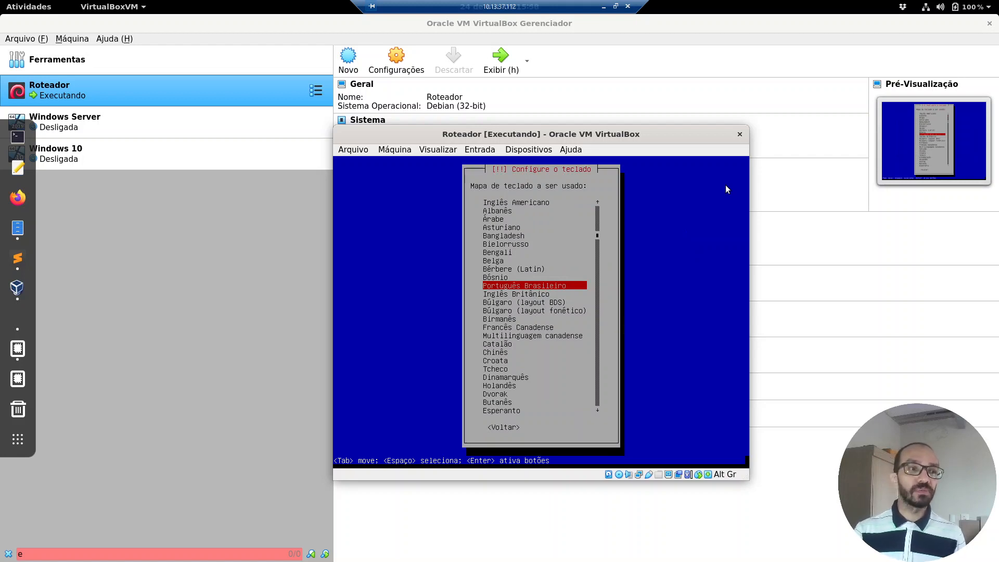
key("Return")
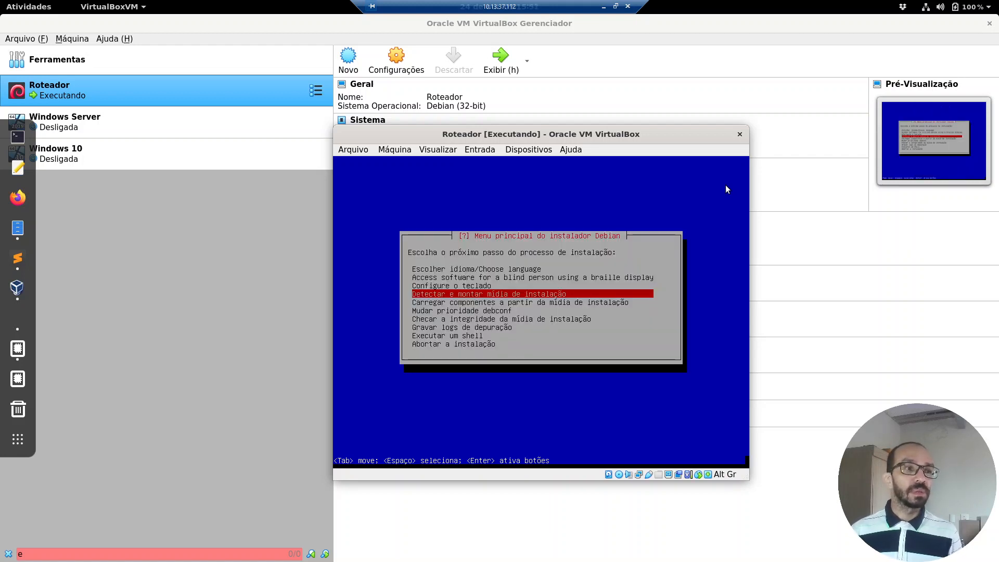
- Detect and mount the installation media, keeping the usb-storage module selected
key("Return")
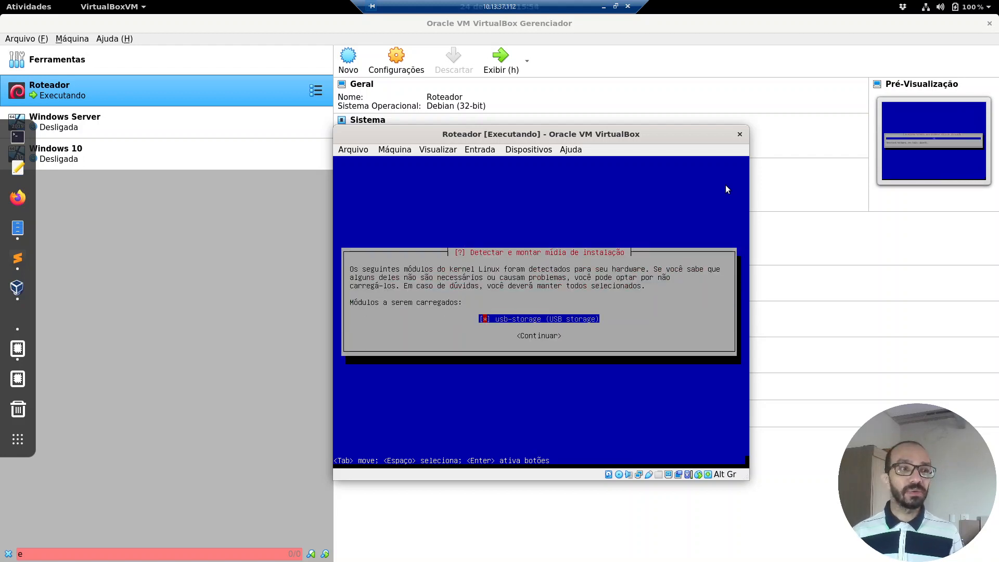
key("Return")
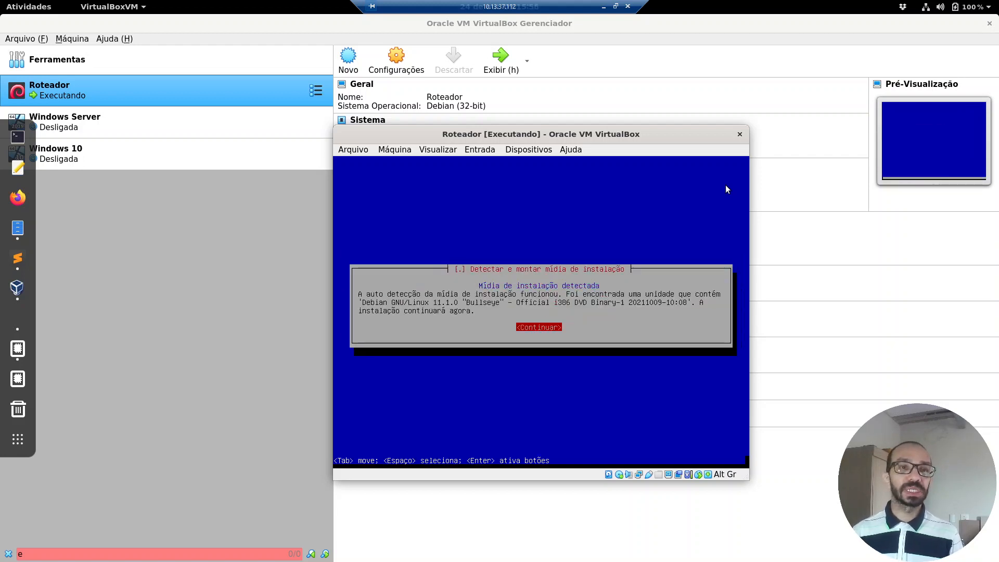
key("Return")
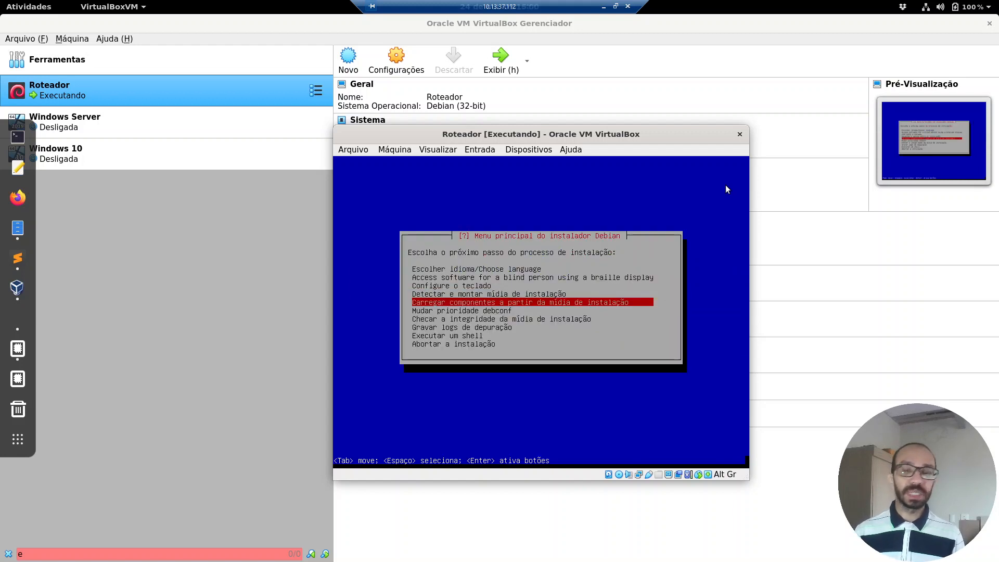
- Load the installer components from the media without optional extras and detect the network hardware
key("Return")
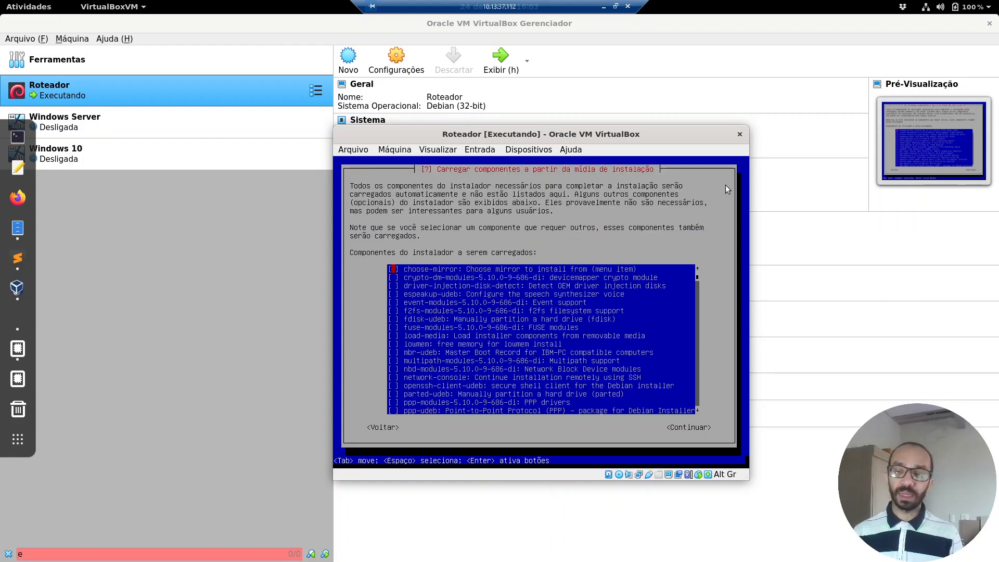
key("Return")
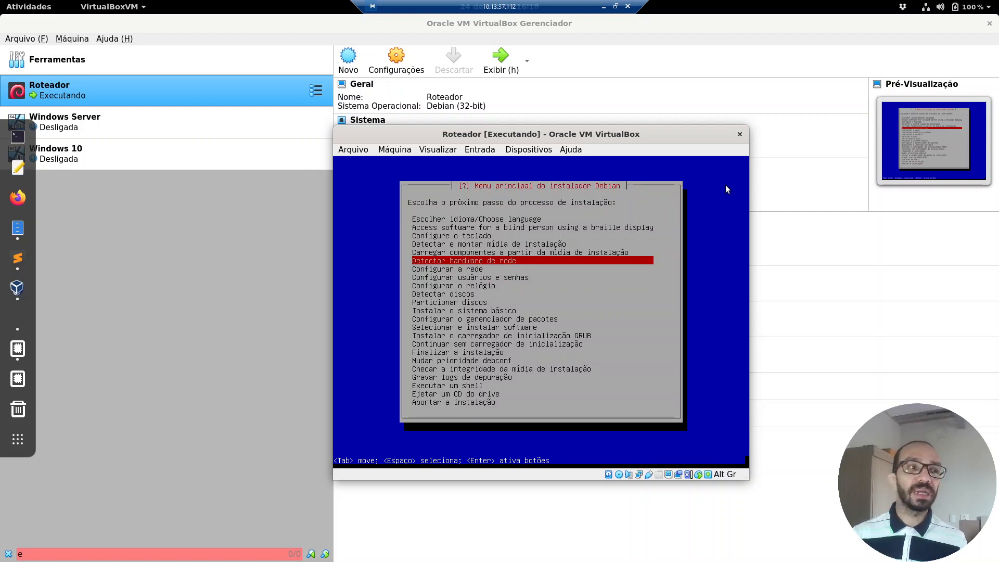
key("Return")
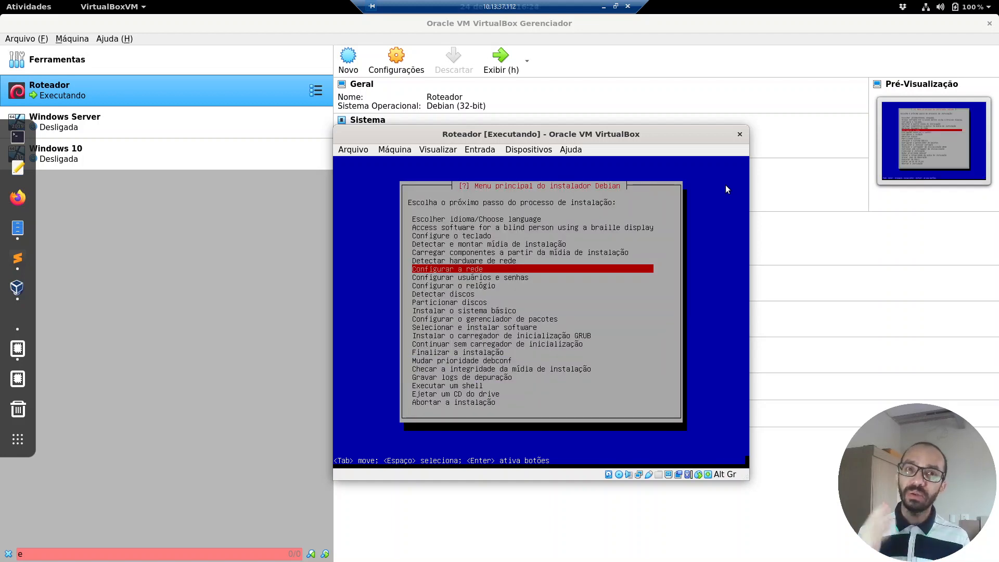
- Configure the network automatically with enp0s3 as the primary interface, accepting the suggested link detection wait time
key("Return")
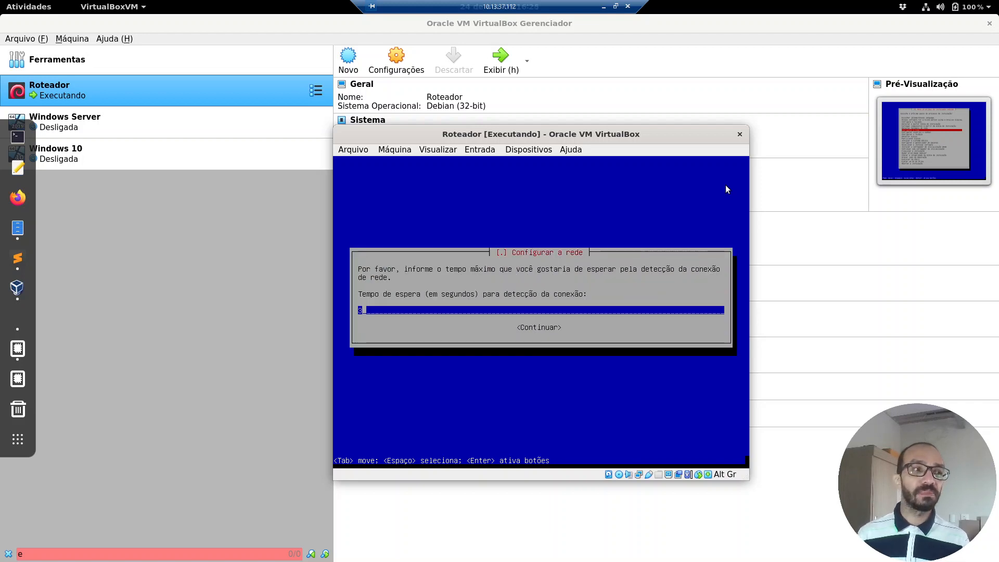
key("Return")
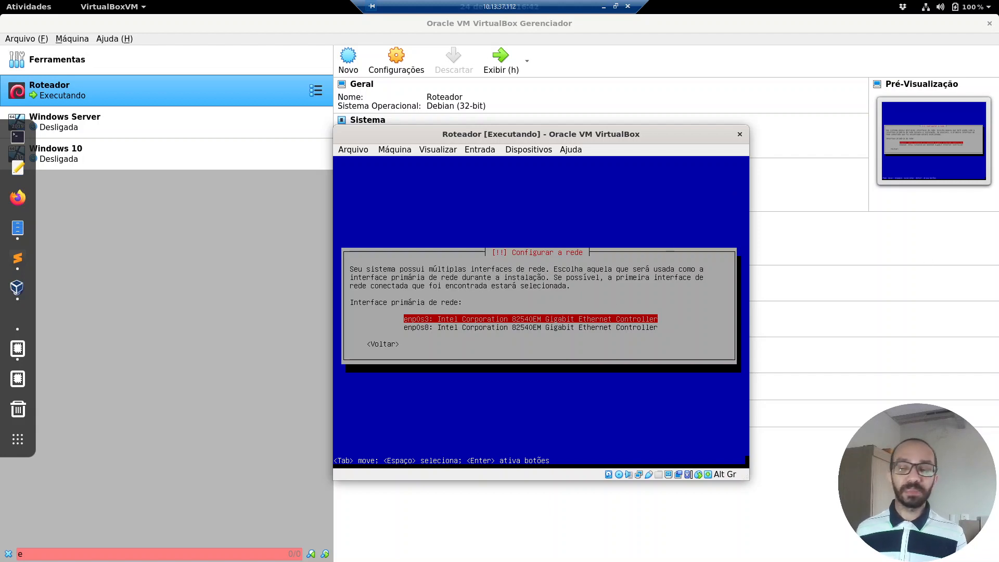
key("Return")
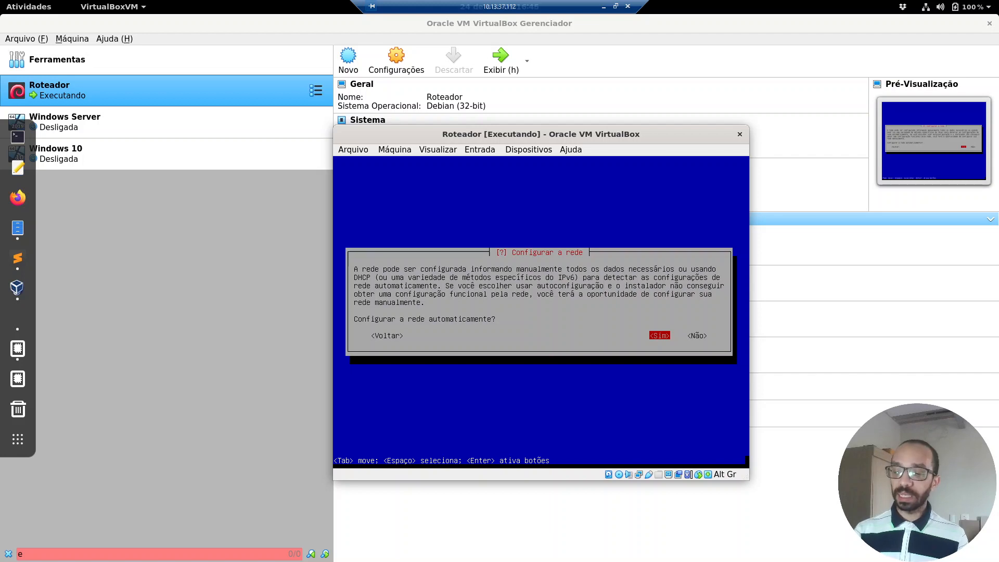
key("Return")
key("Return")
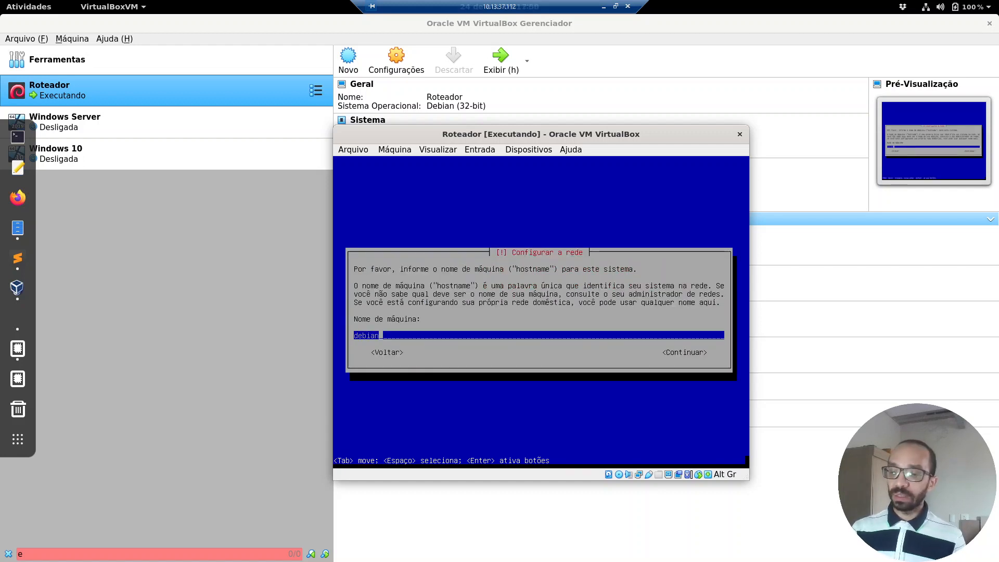
- Set the machine's hostname to rt-ifce and its domain name to edu.br
key("BackSpace")
key("BackSpace")
key("BackSpace")
key("BackSpace")
key("BackSpace")
key("BackSpace")
type("rt-")
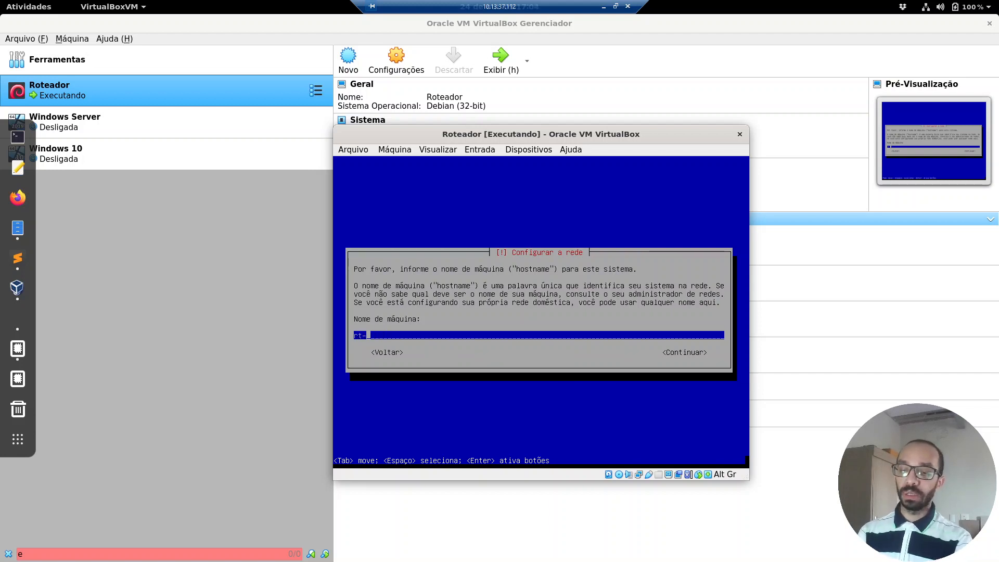
type("ifce")
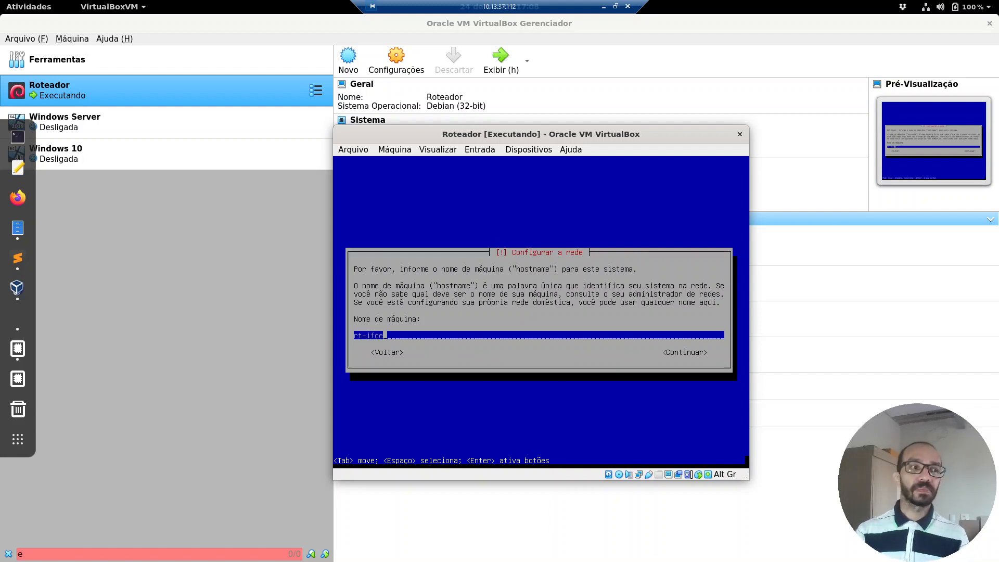
key("Return")
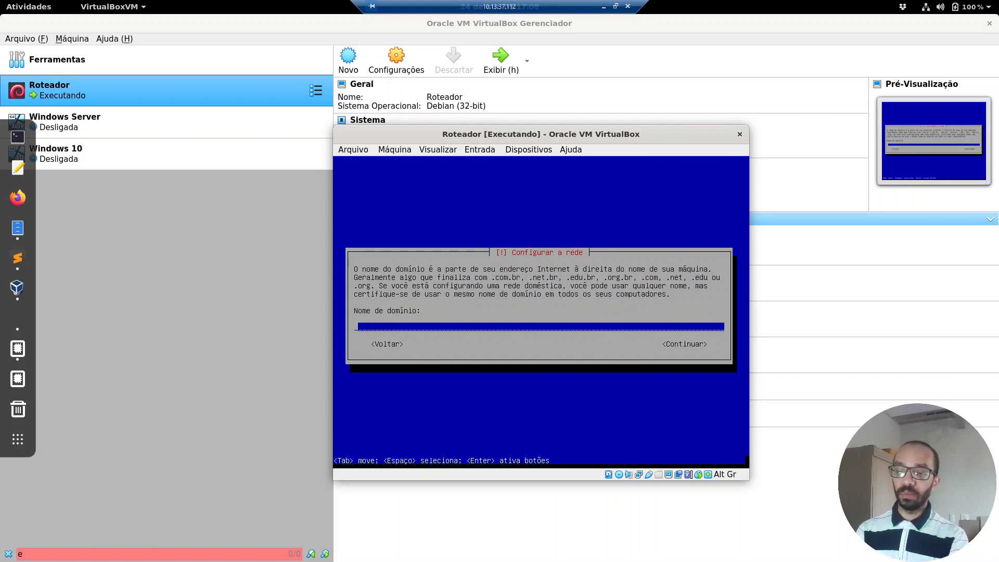
type("edu.br")
key("Return")
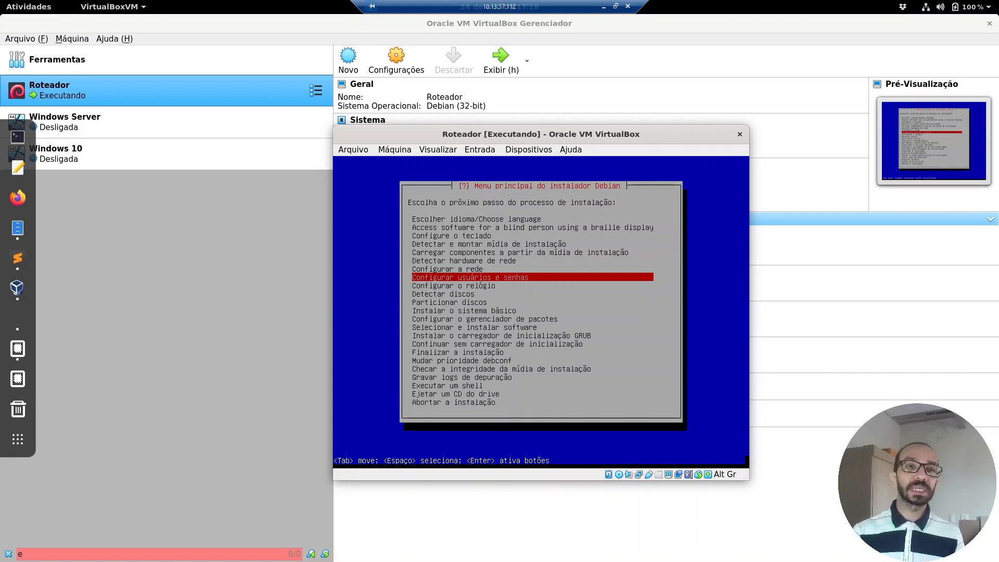
- Begin the users and passwords setup and enable shadow passwords
key("Return")
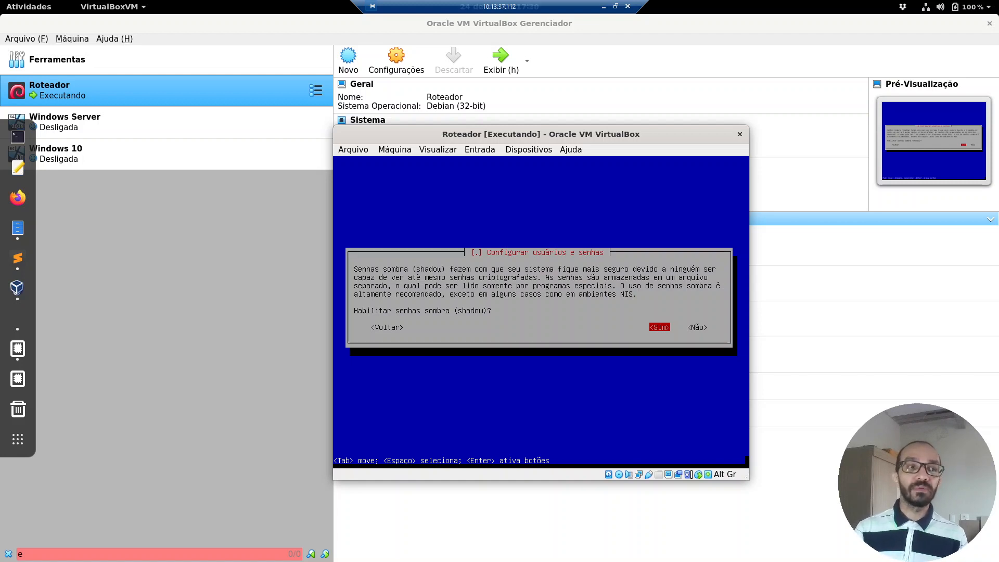
key("Tab")
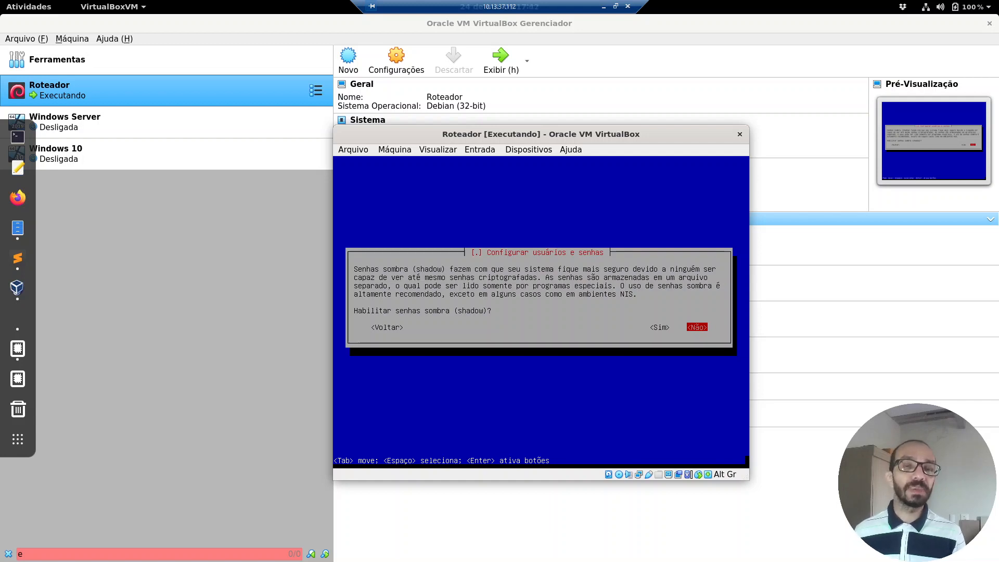
key("Left")
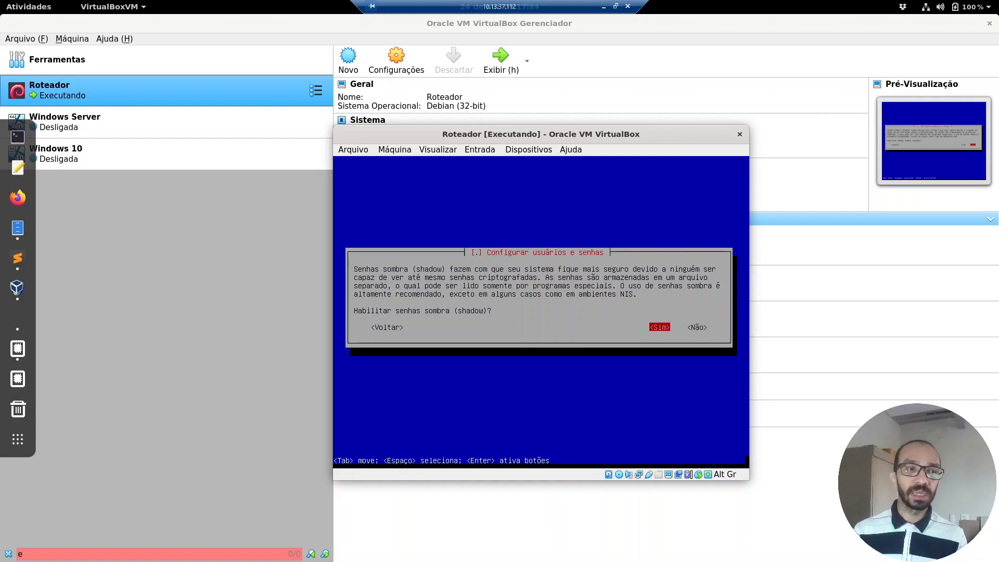
key("Return")
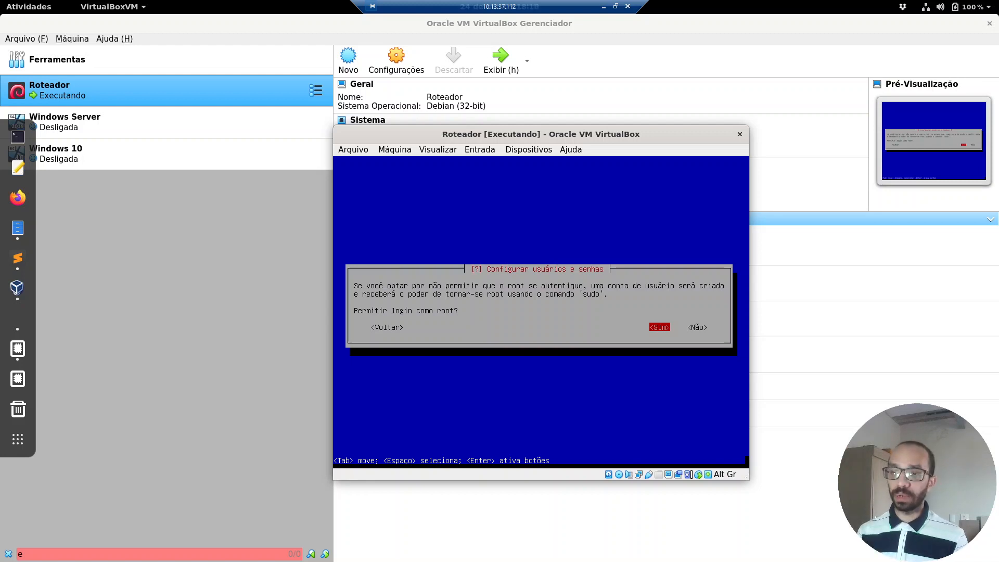
- Disallow root login and define a new user with full name "ifce aluno" and username ifce
key("Tab")
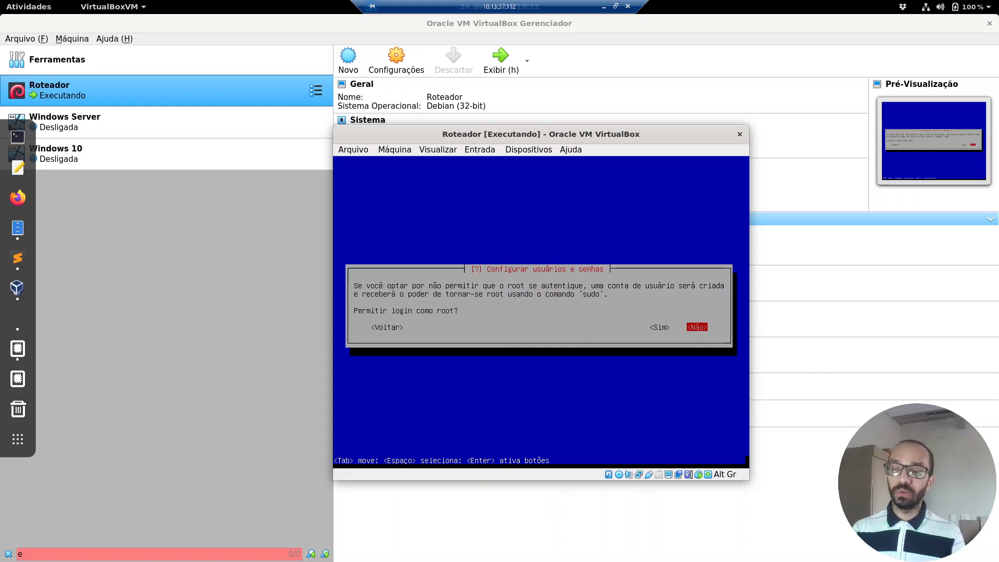
key("Return")
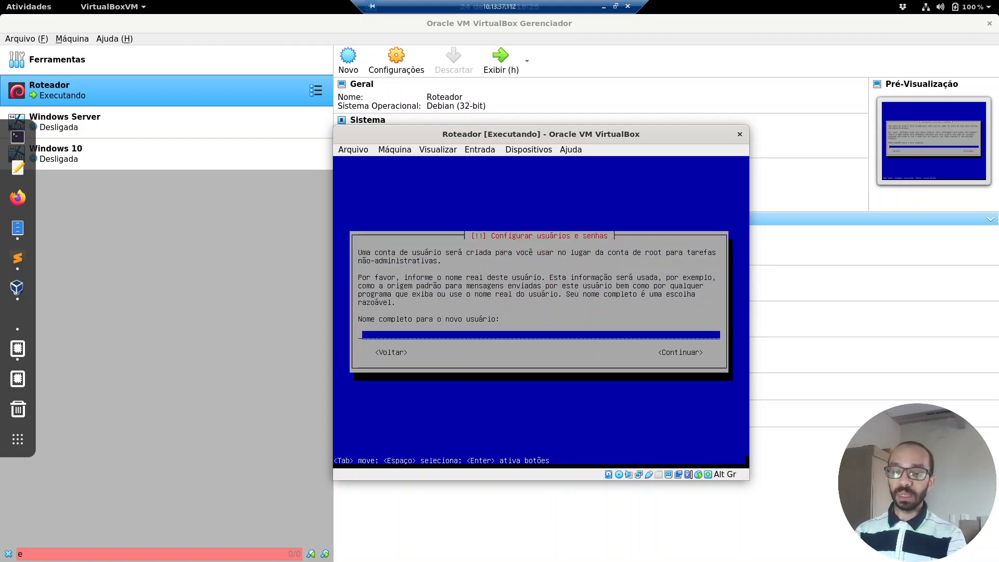
type("ifce al")
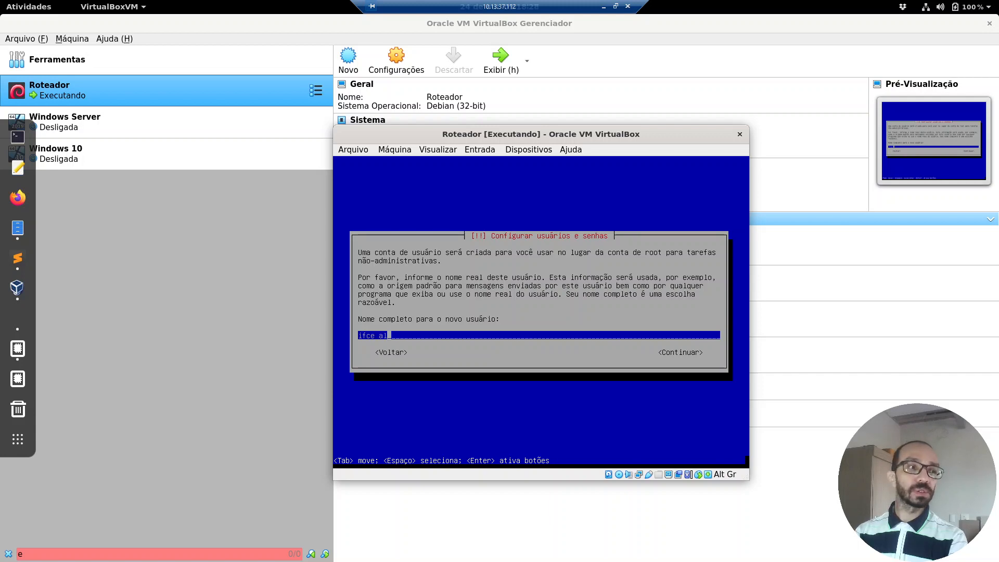
type("unos")
key("BackSpace")
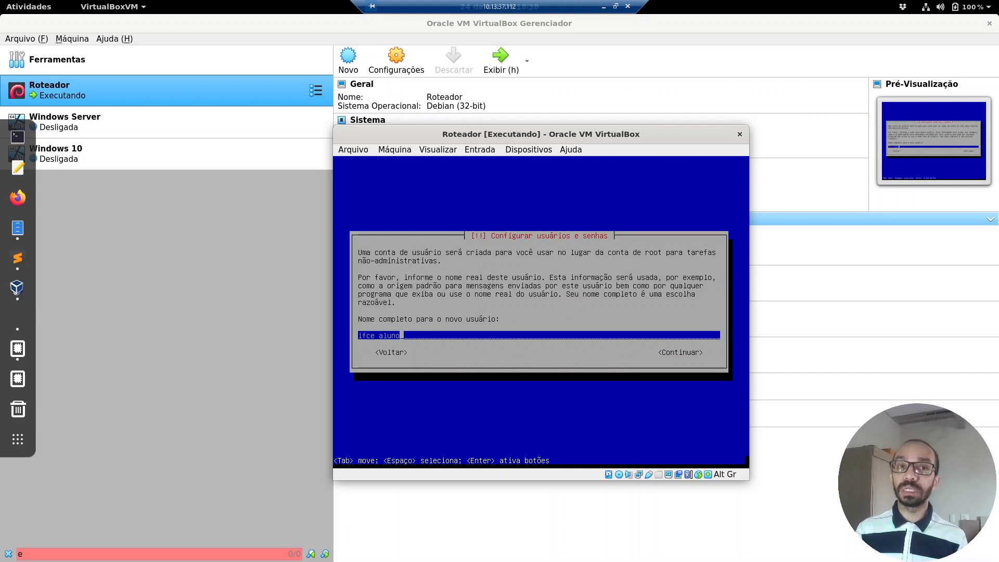
key("Return")
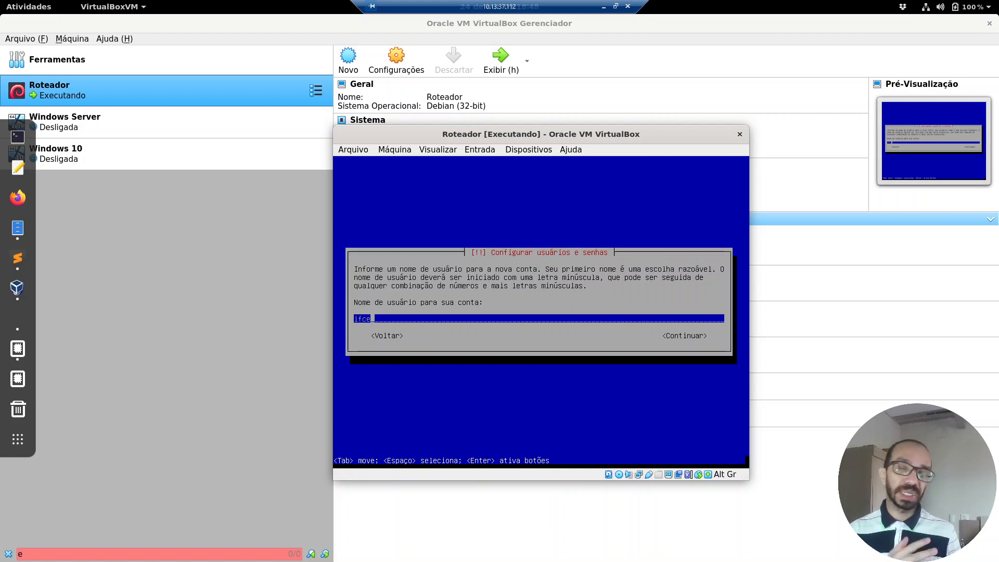
key("Return")
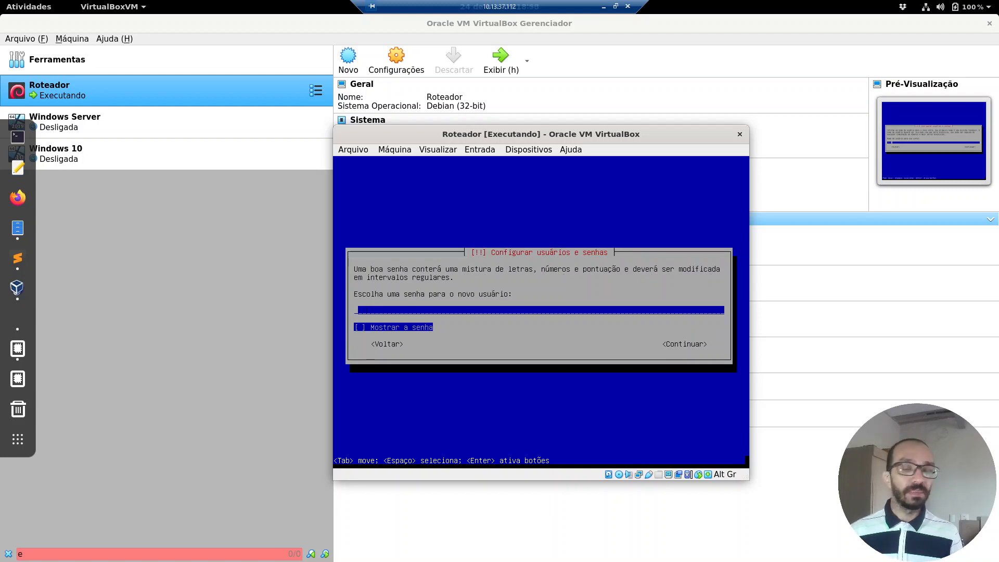
- Enter the new user's account password and repeat it for verification
type("*****")
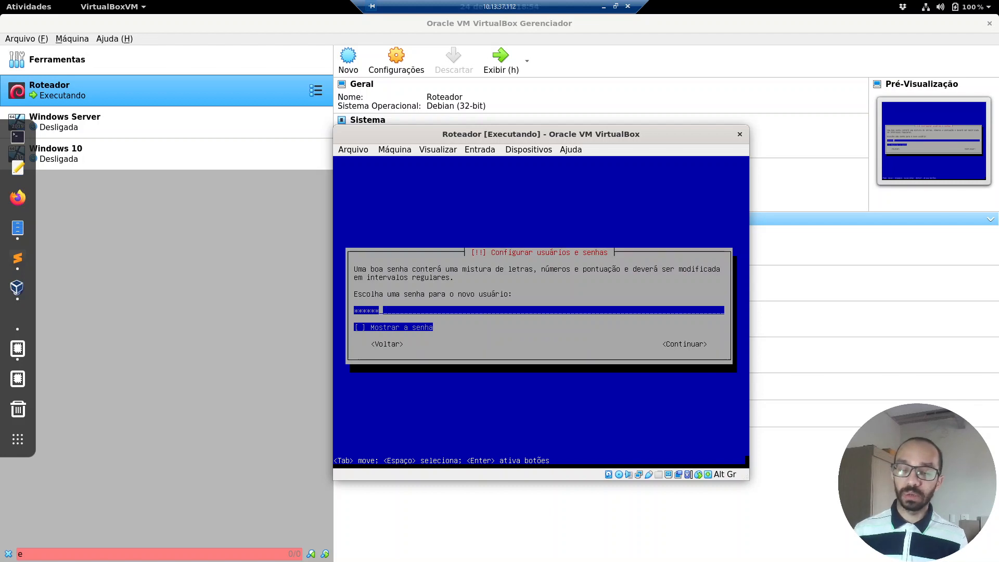
key("Return")
type("******")
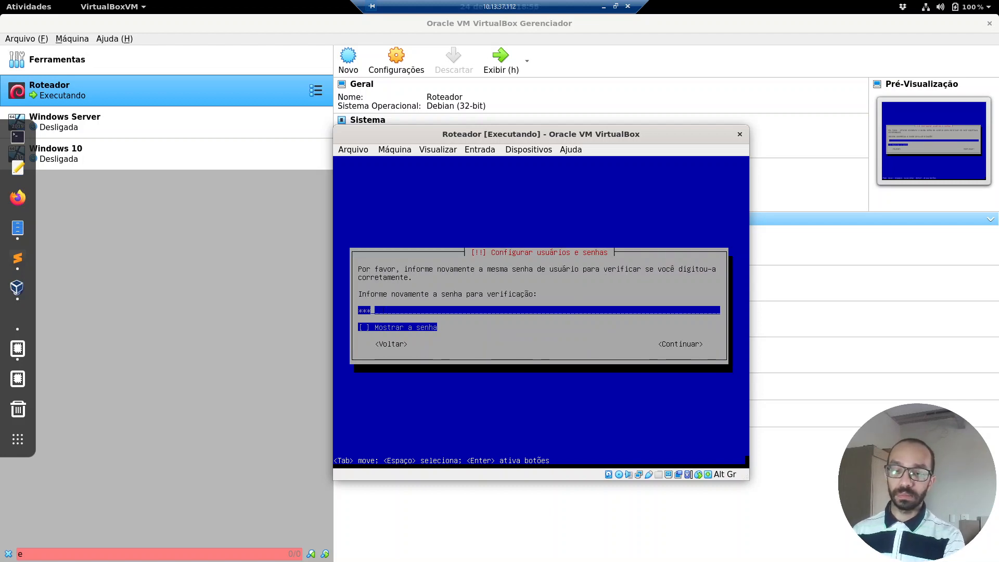
key("Return")
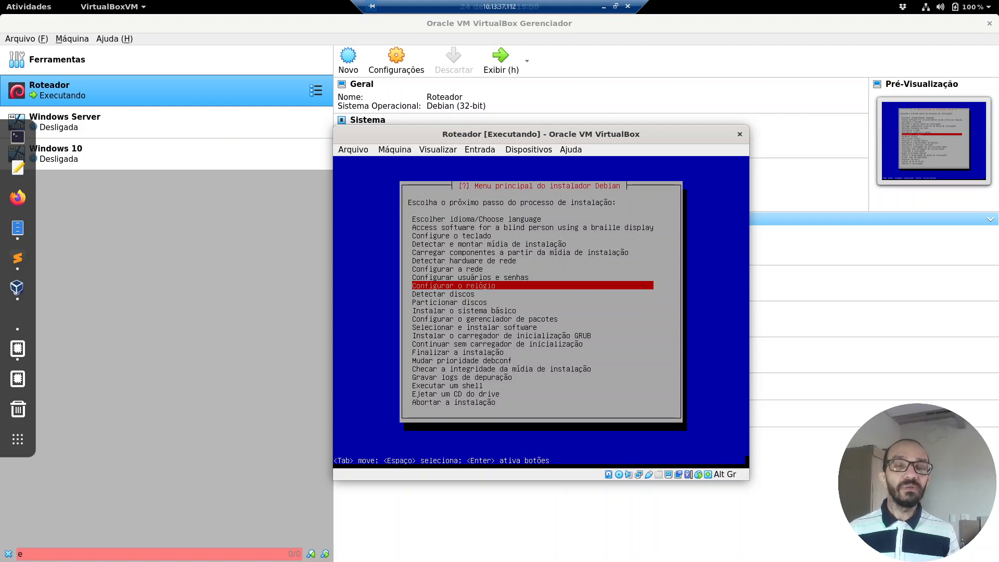
- Configure the clock to use NTP with pool.ntp.br as the time server
key("Return")
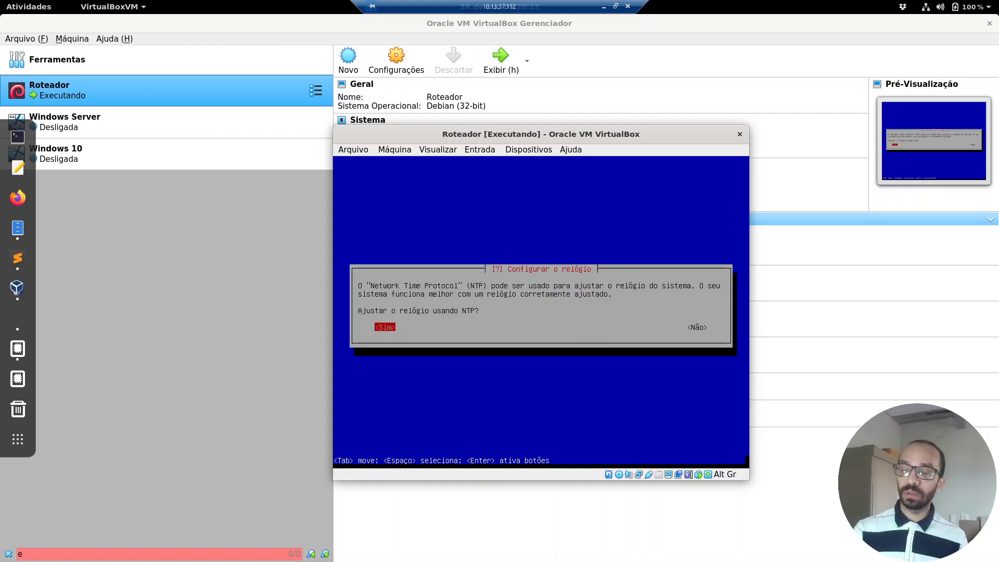
key("Return")
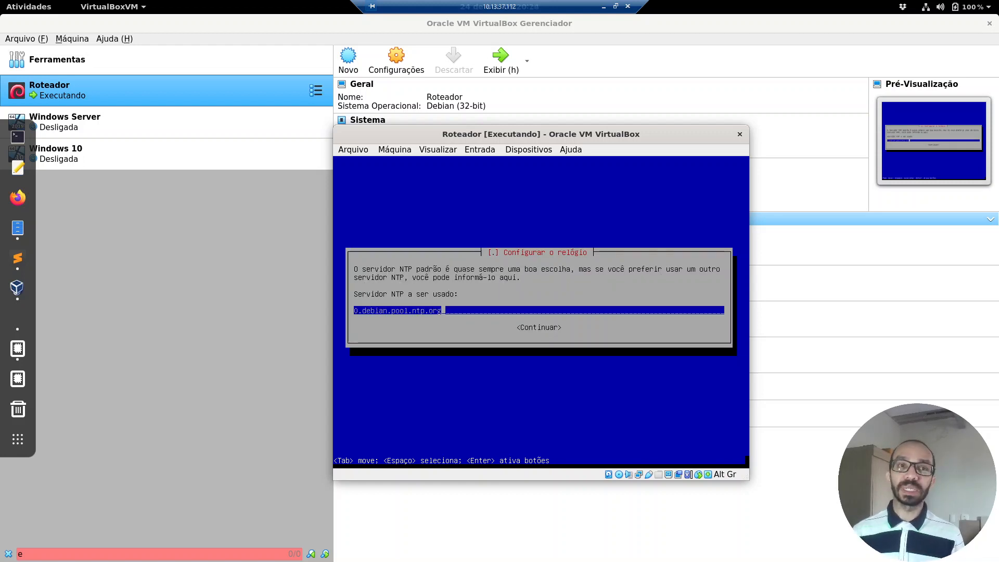
key("BackSpace")
key("BackSpace")
key("BackSpace")
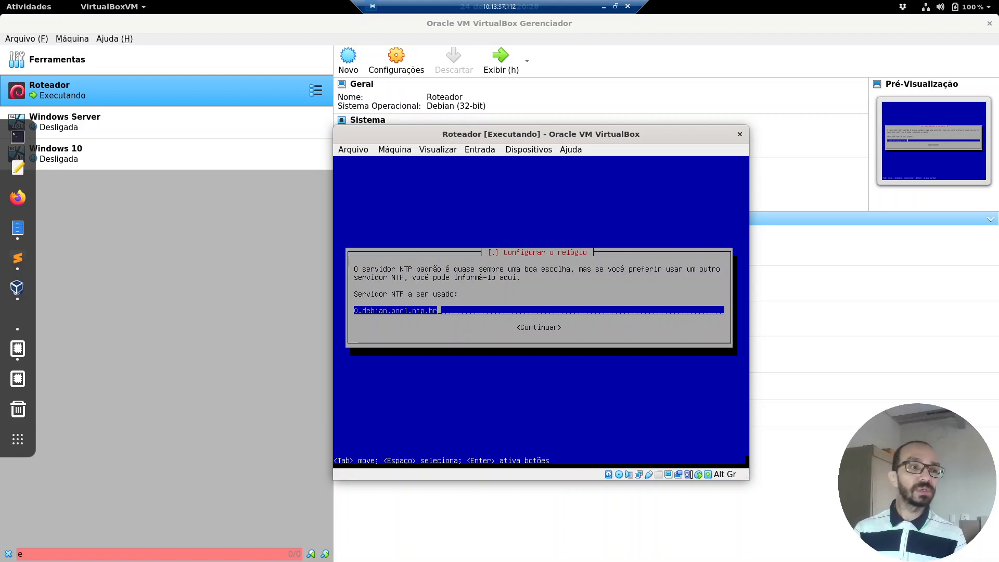
type("br")
key("Left")
key("Left")
key("Left")
key("Left")
key("Left")
key("Left")
key("Left")
key("Left")
key("Left")
key("Right")
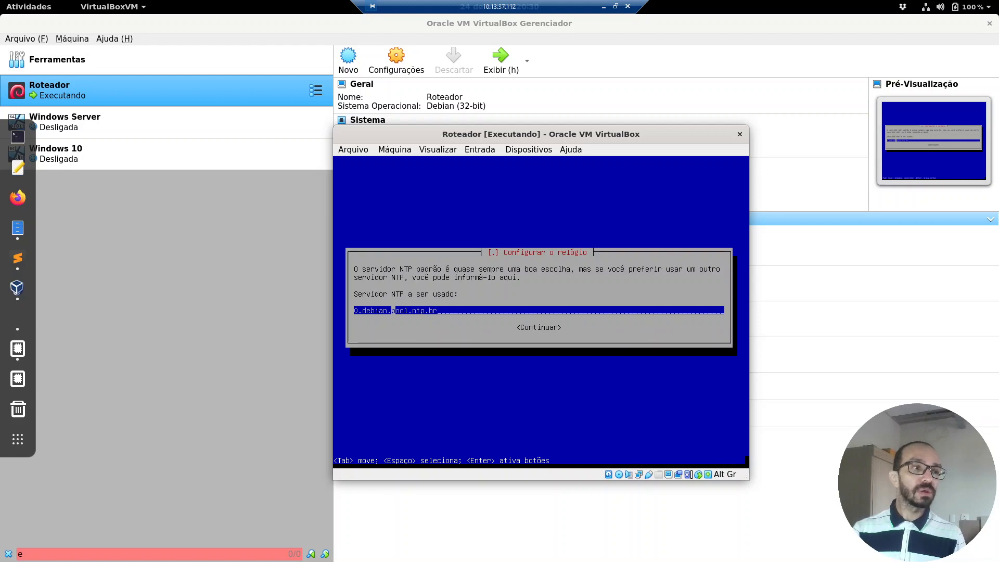
key("BackSpace")
key("BackSpace")
key("BackSpace")
key("BackSpace")
key("BackSpace")
key("BackSpace")
key("BackSpace")
key("BackSpace")
key("BackSpace")
key("Right")
key("Right")
key("Right")
key("Right")
key("Right")
key("Right")
key("Right")
key("Right")
key("Right")
key("Right")
key("Right")
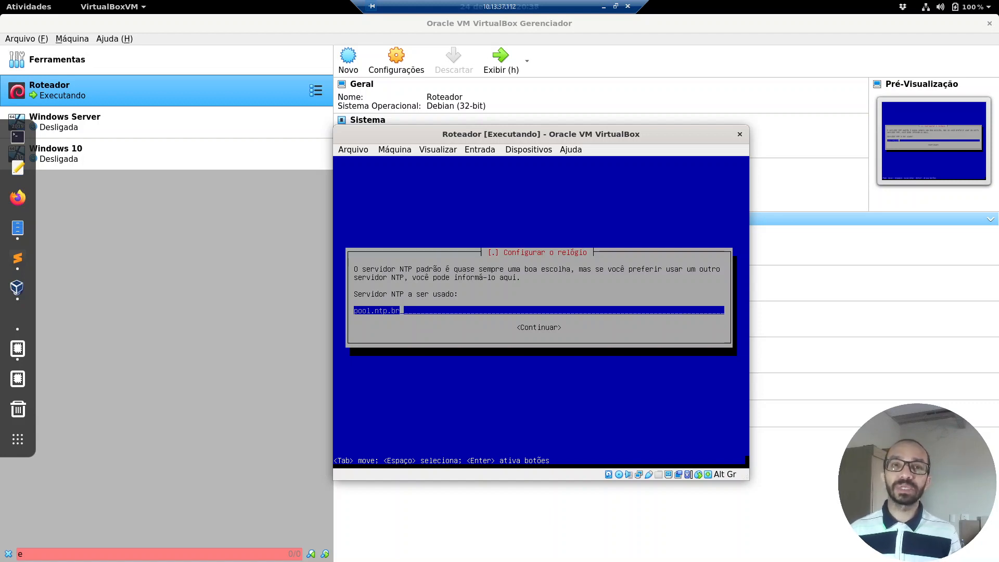
key("Return")
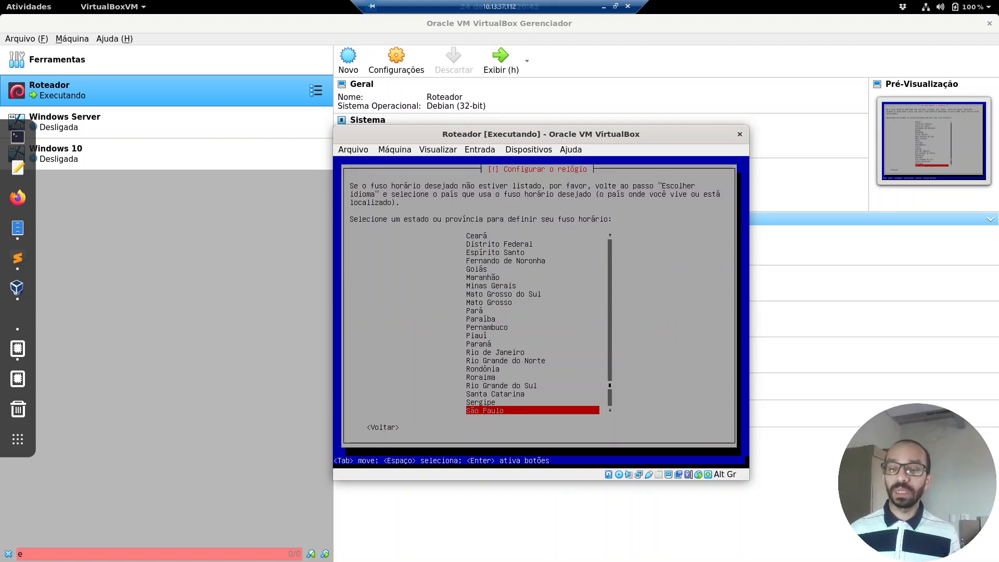
- Choose Ceará as the state that defines the time zone
key("Up")
key("Up")
key("Up")
key("Up")
key("Up")
key("Up")
key("Up")
key("Up")
key("Up")
key("Up")
key("Up")
key("Up")
key("Up")
key("Up")
key("Up")
key("Up")
key("Up")
key("Up")
key("Up")
key("Up")
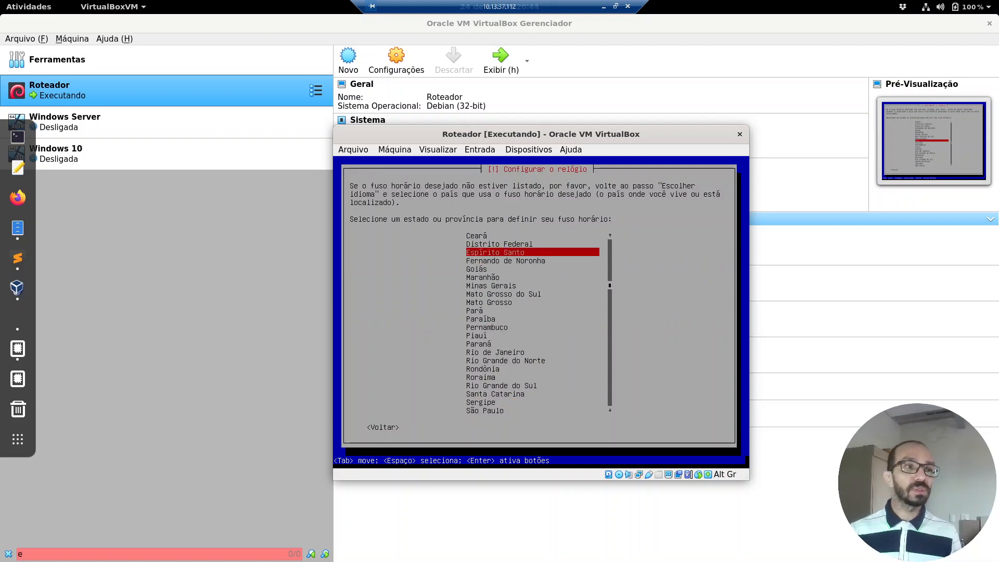
key("Up")
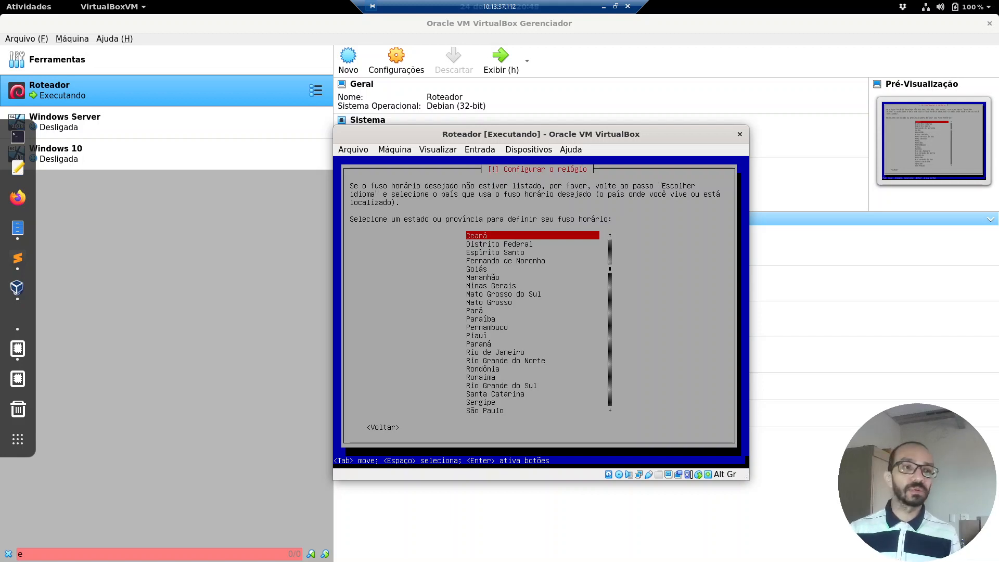
key("Return")
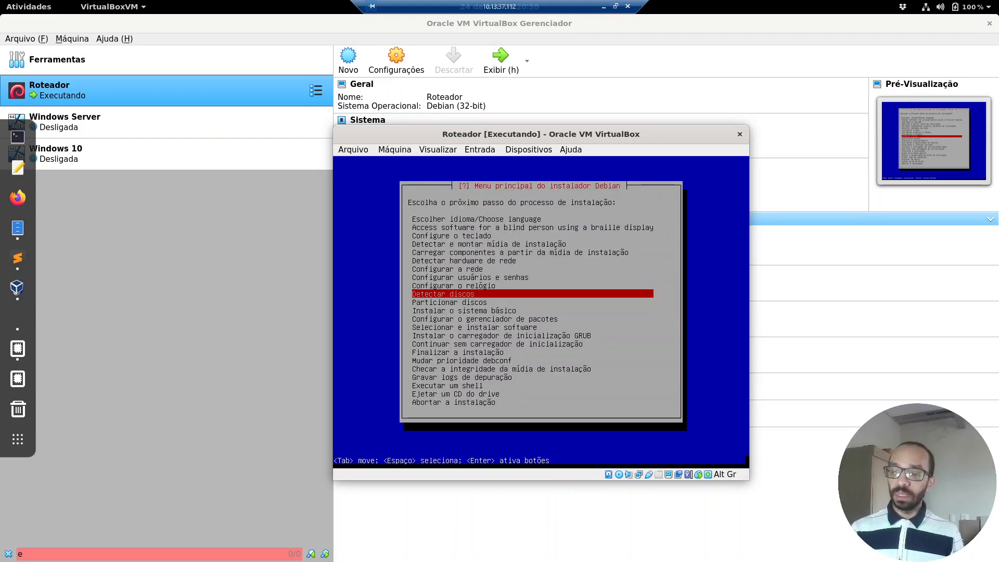
- Detect the disks and start disk partitioning with the Manual method
key("Return")
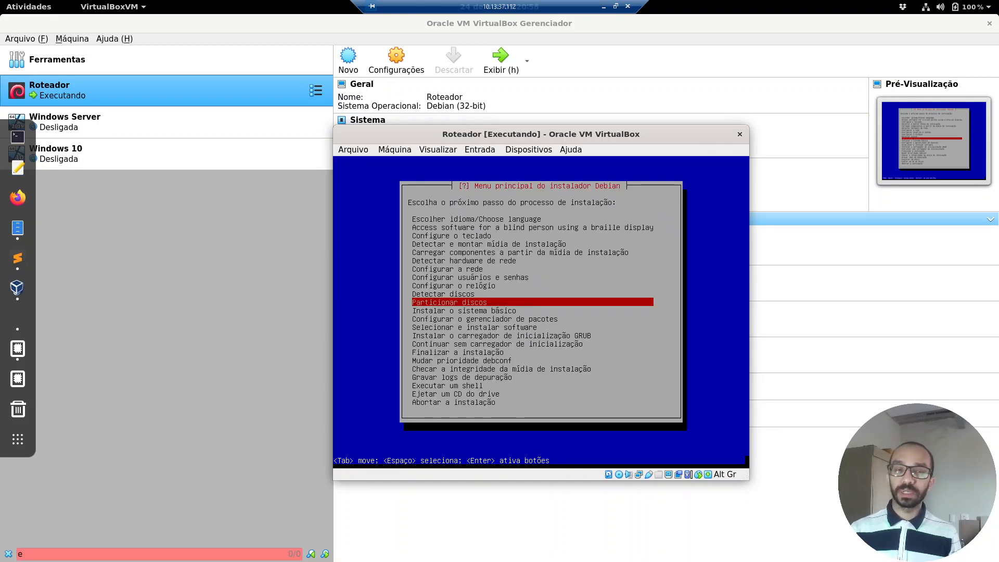
key("Return")
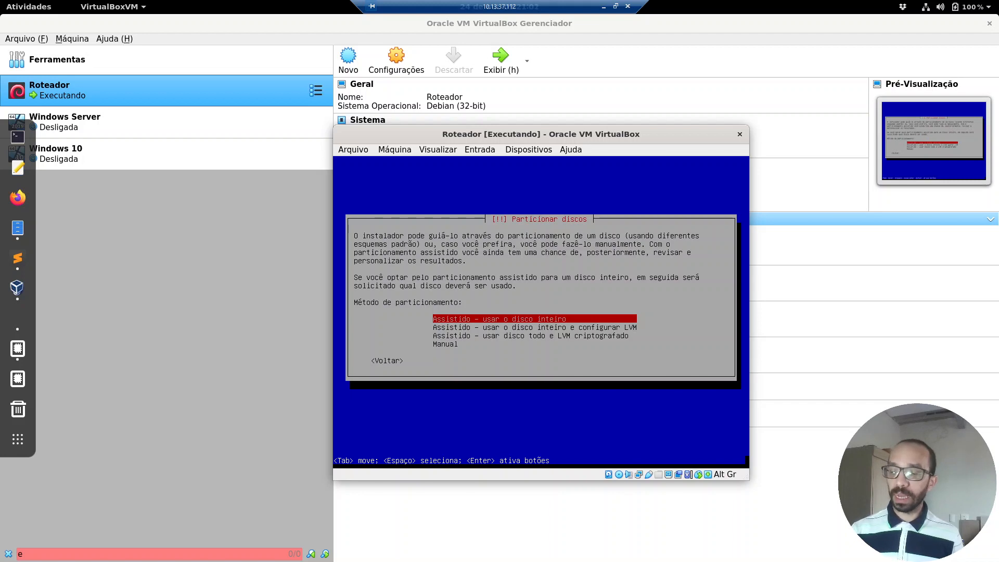
key("Down")
key("Down")
key("Down")
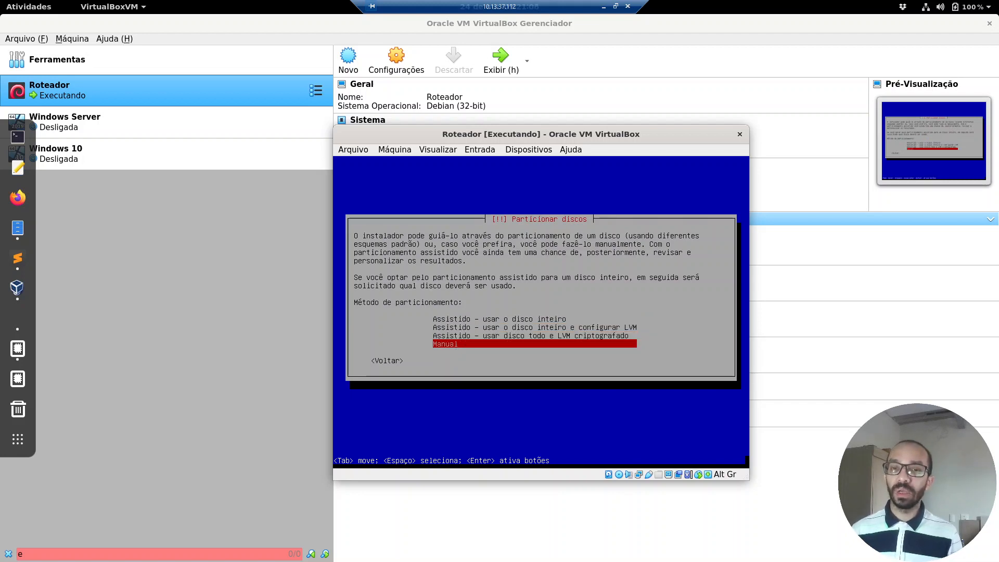
key("Return")
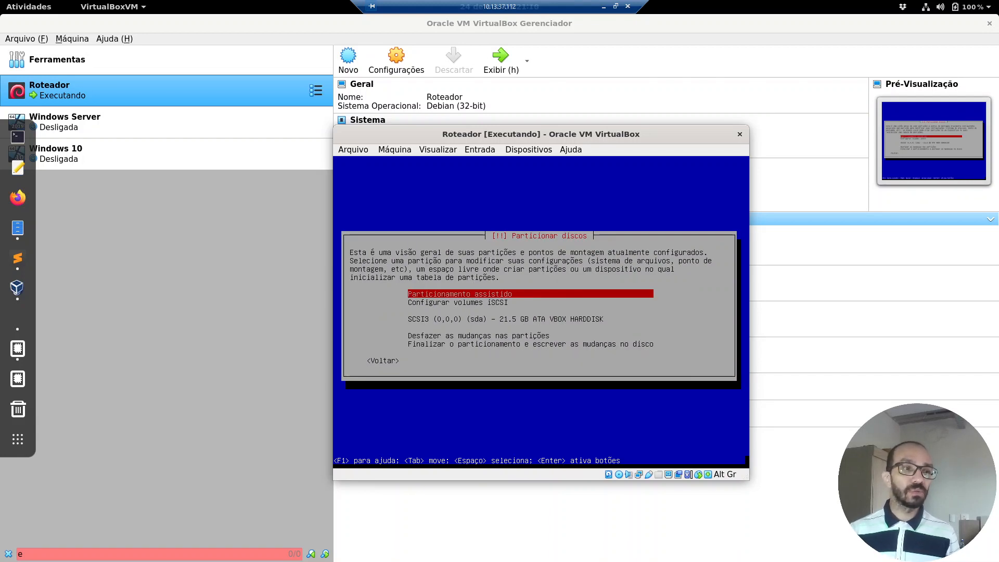
- Create a new empty msdos partition table on the sda VBOX HARDDISK
key("Down")
key("Down")
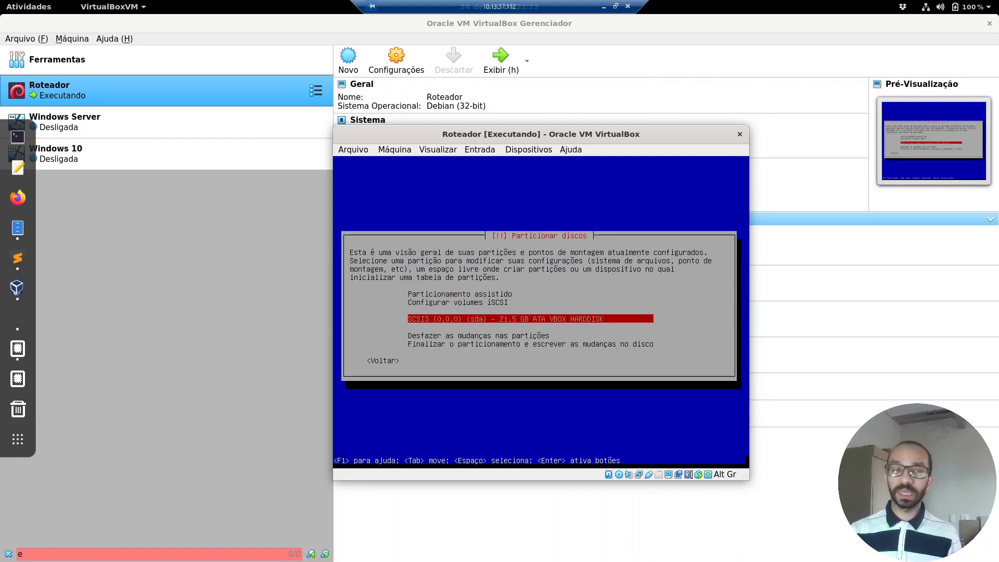
key("Return")
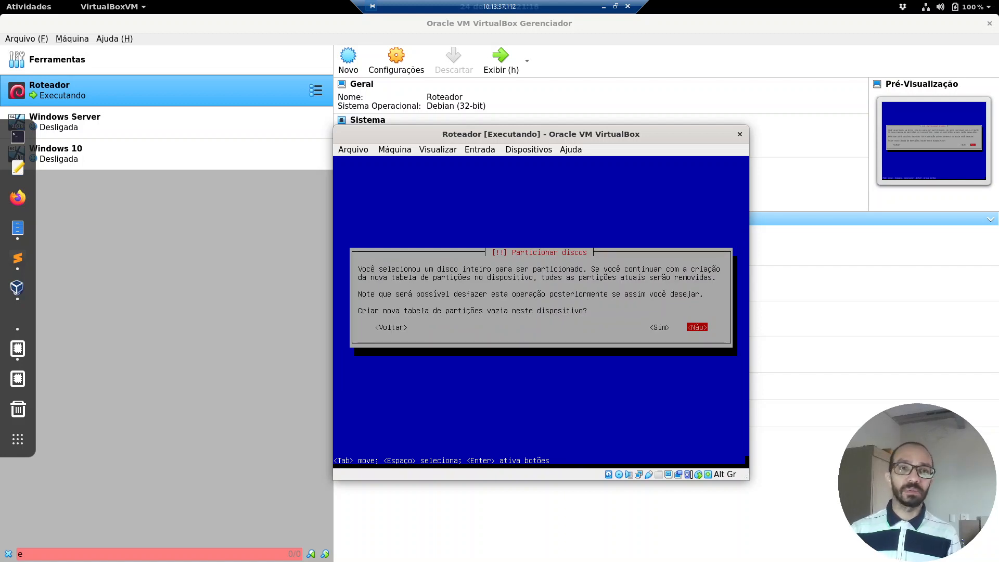
key("Left")
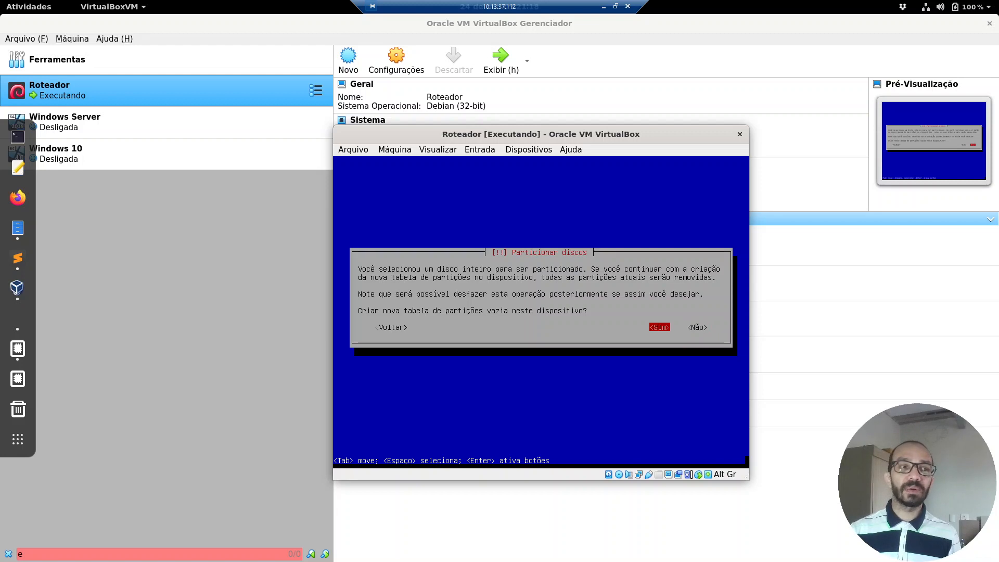
key("Return")
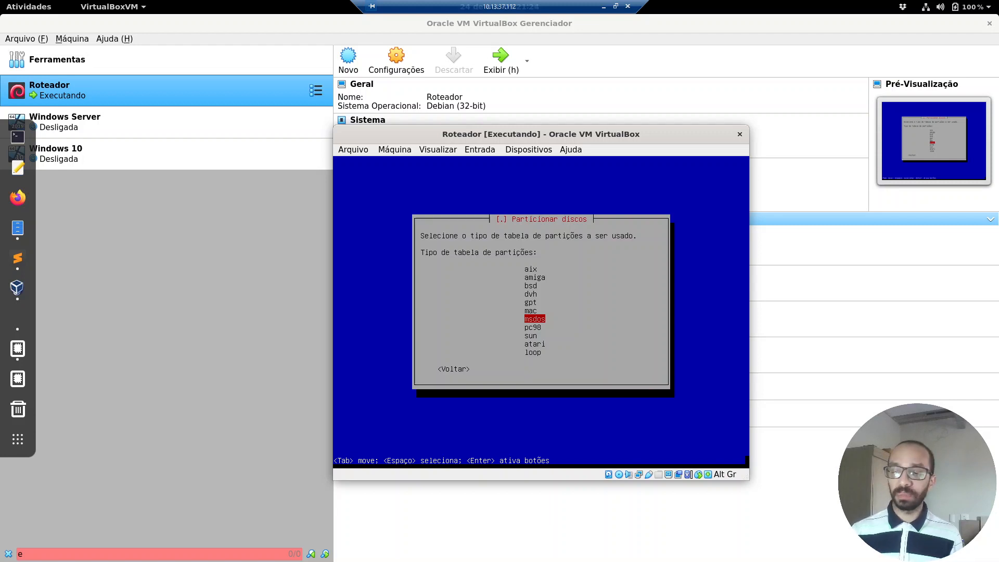
key("Return")
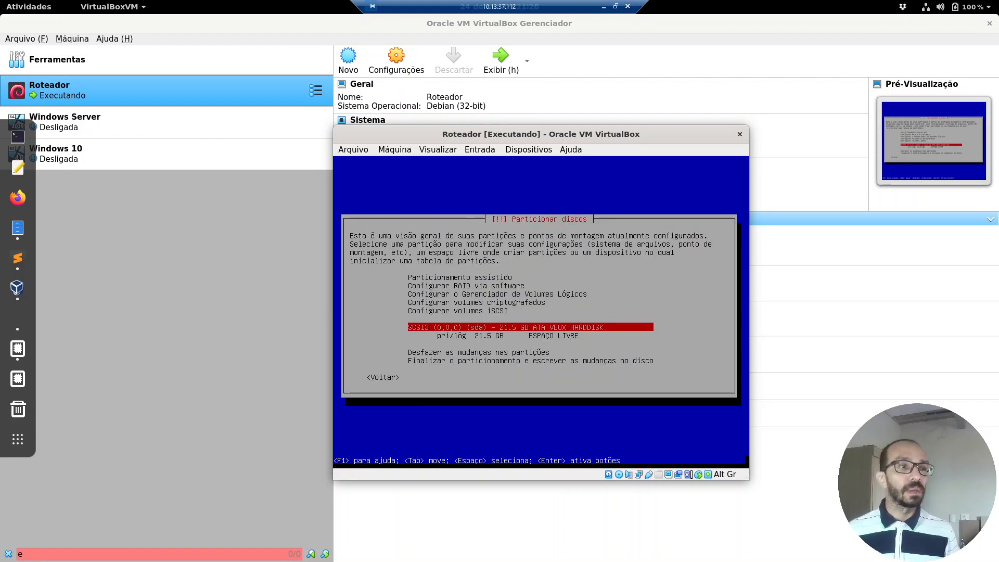
- Create a new primary partition in the sda disk's free space, reducing the suggested partition size
key("Down")
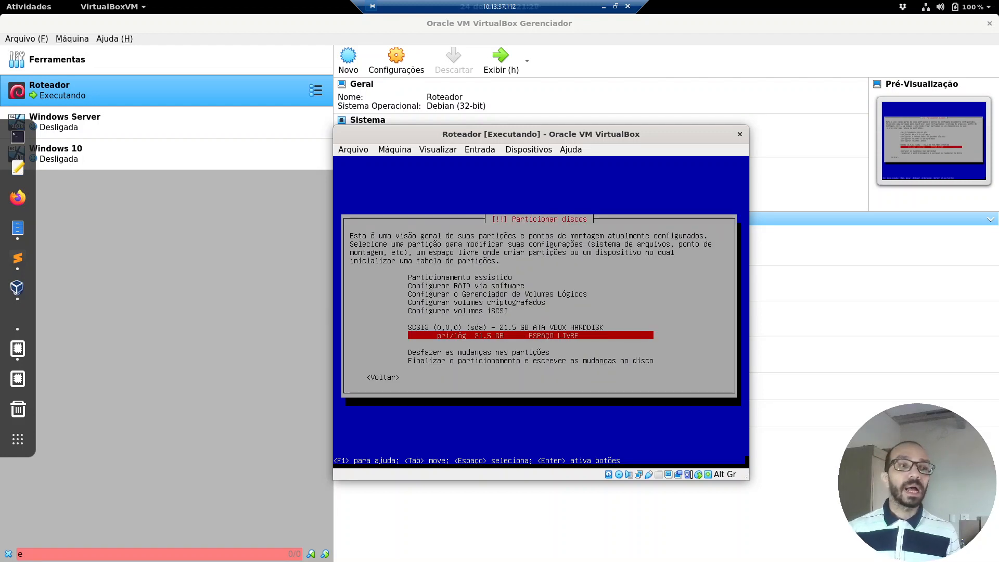
key("Return")
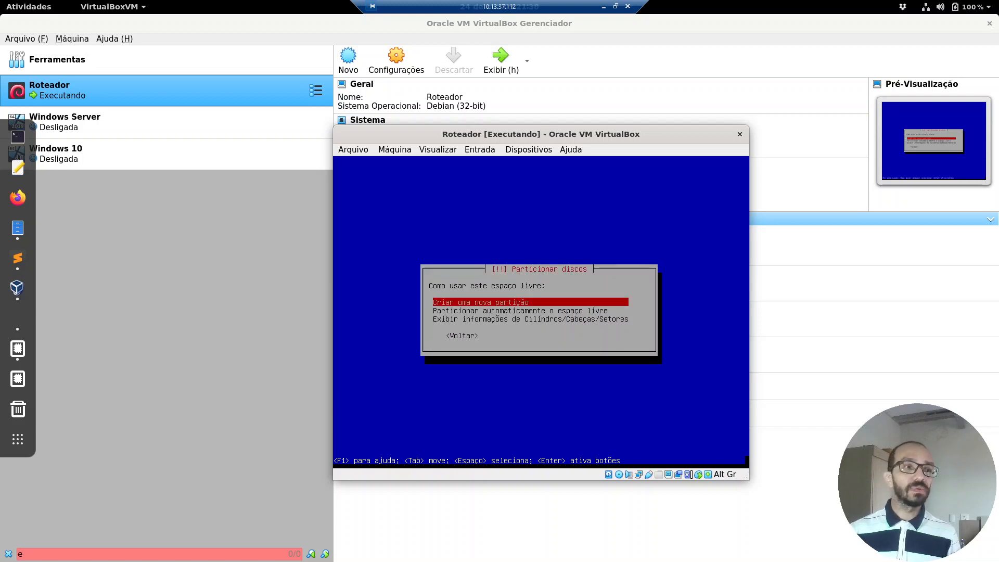
key("Return")
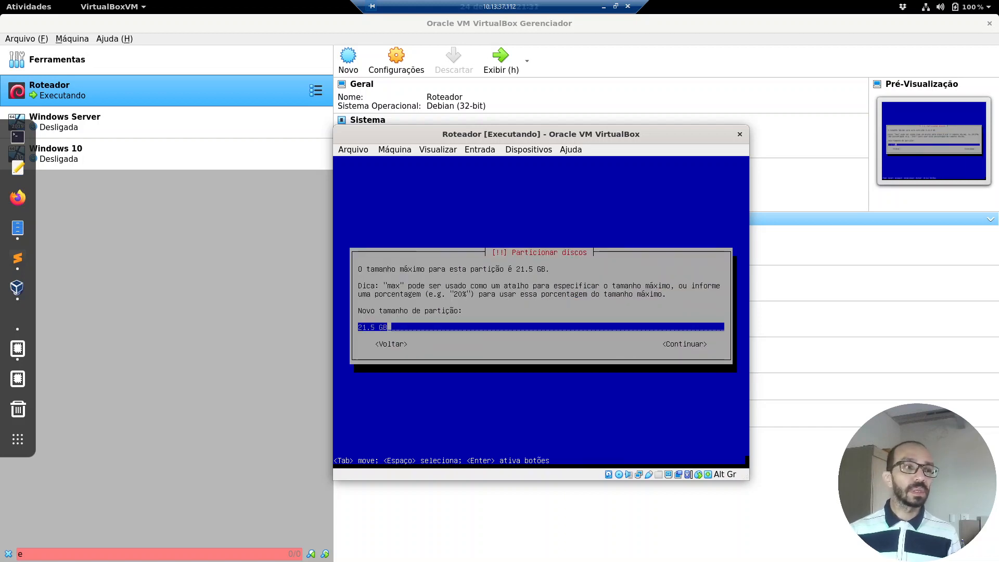
key("Left")
key("Left")
key("Left")
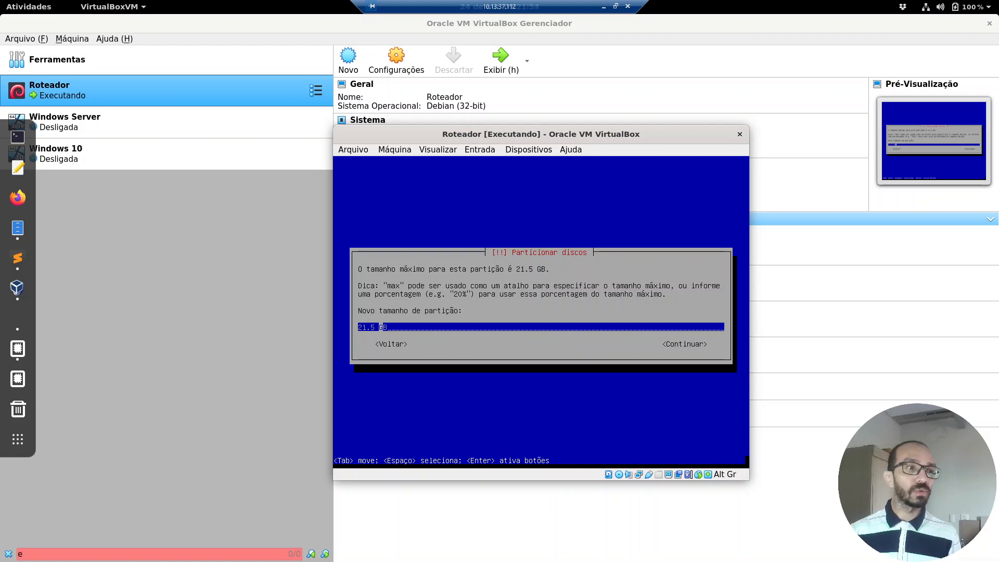
key("BackSpace")
key("BackSpace")
key("BackSpace")
key("Return")
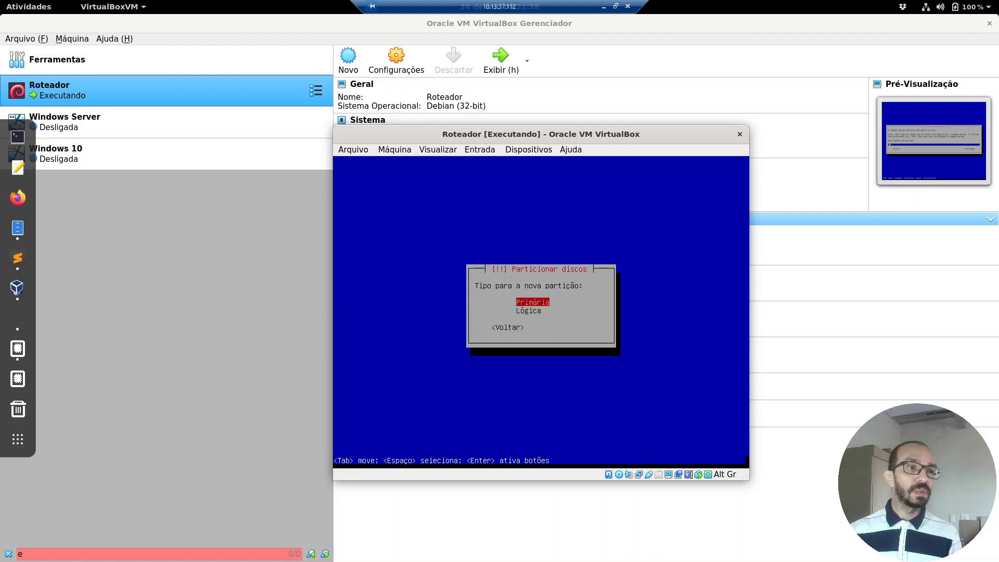
key("Return")
key("Return")
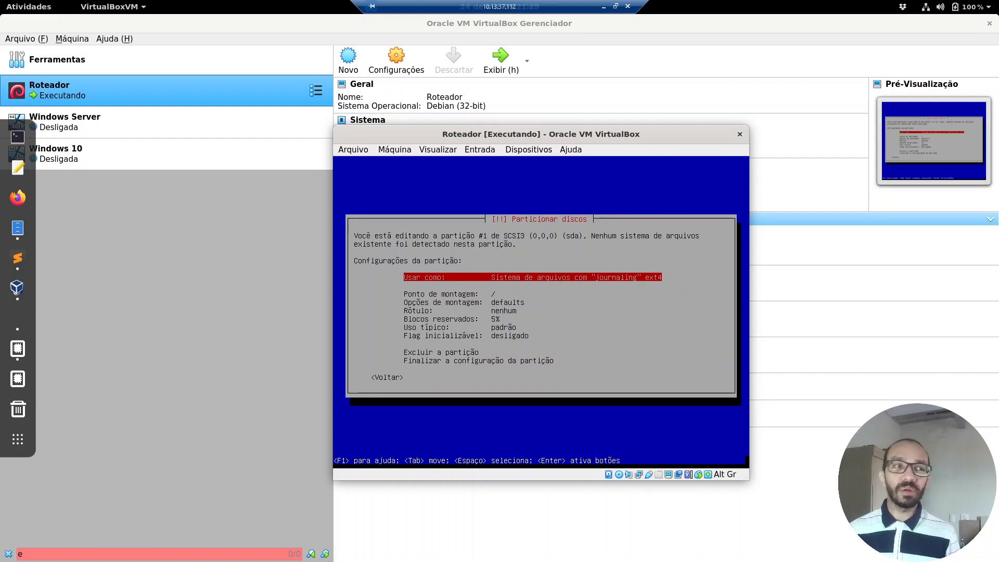
- Set partition #1 on sda to be used as swap area and finish configuring the partition
key("Return")
key("Down")
key("Down")
key("Down")
key("Down")
key("Down")
key("Down")
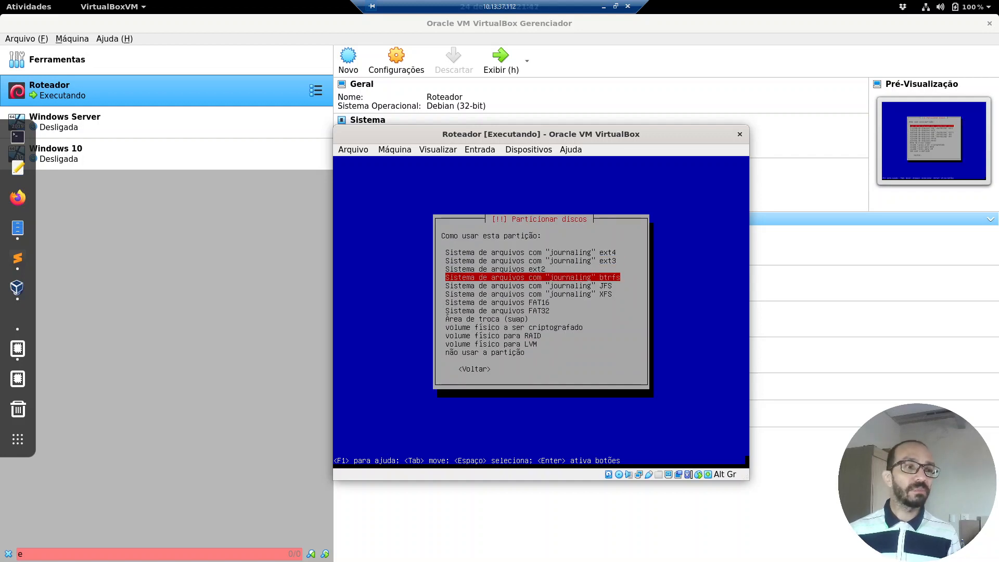
key("Down")
key("Down")
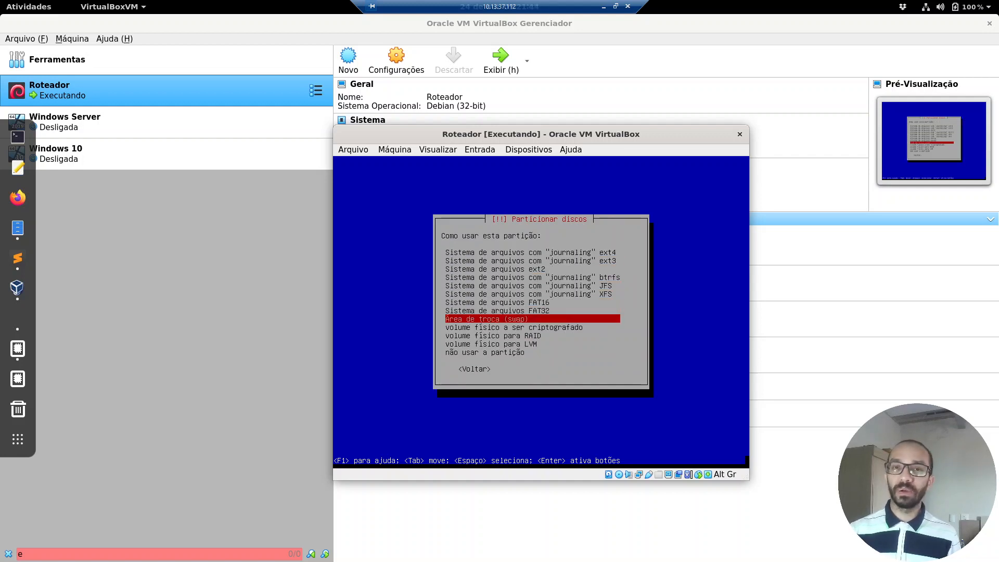
key("Return")
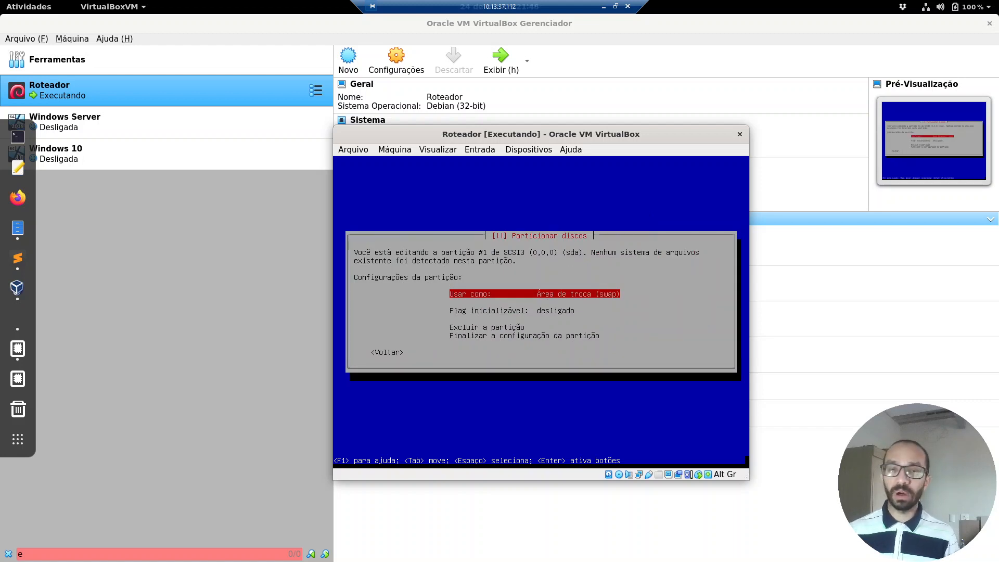
key("Down")
key("Down")
key("Down")
key("Return")
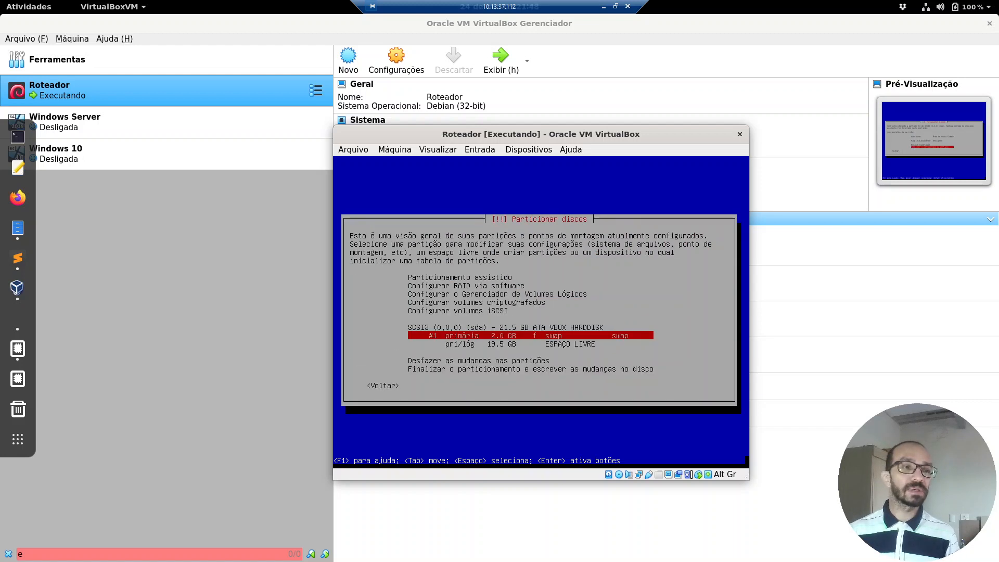
- Create a new 19.5 GB primary partition in the remaining free space of sda
key("Down")
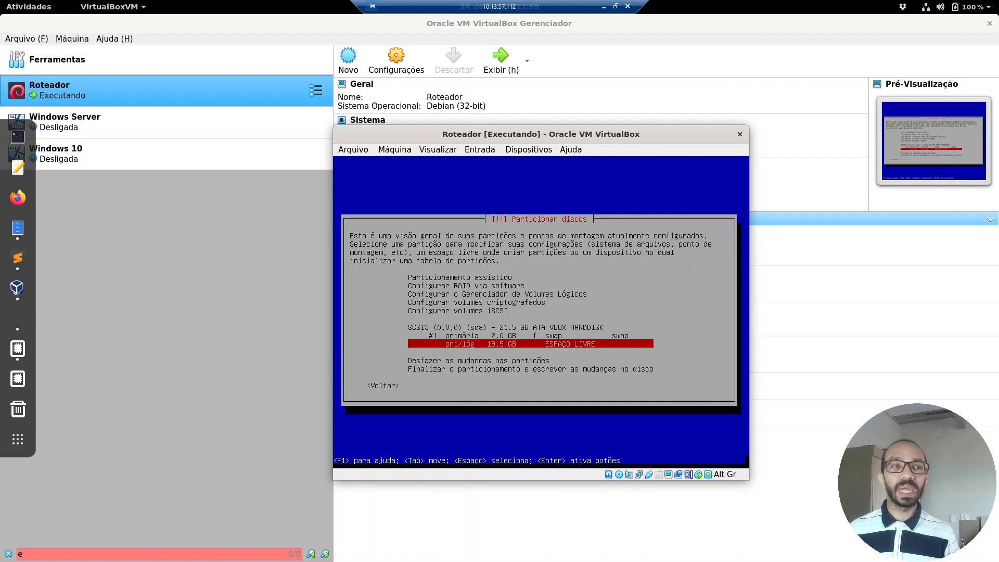
key("Return")
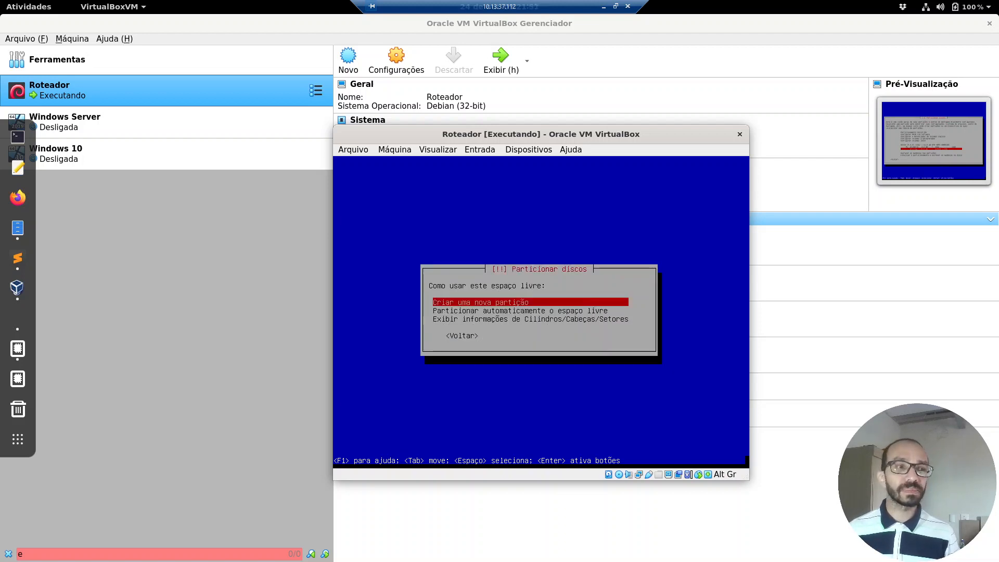
key("Return")
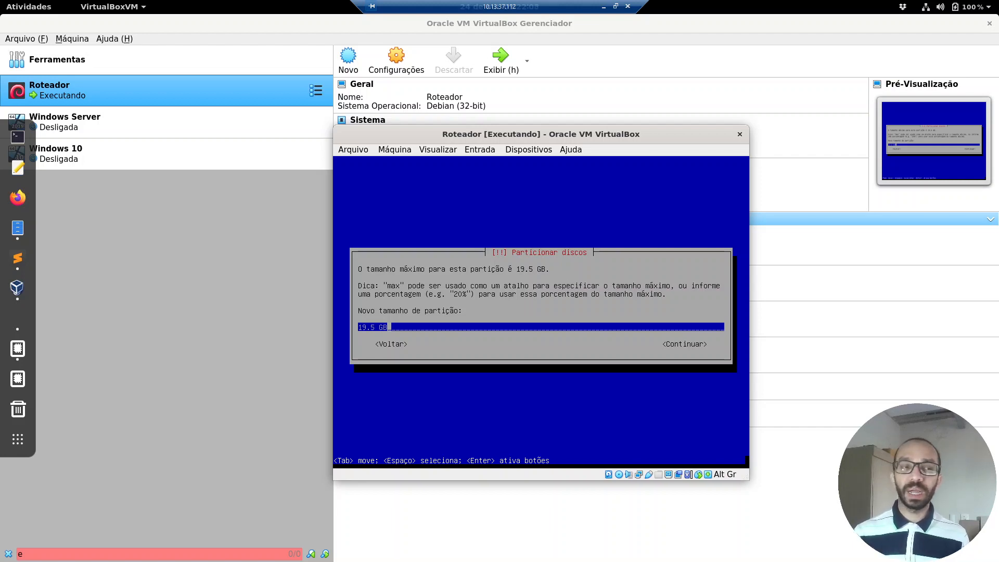
key("Return")
key("Up")
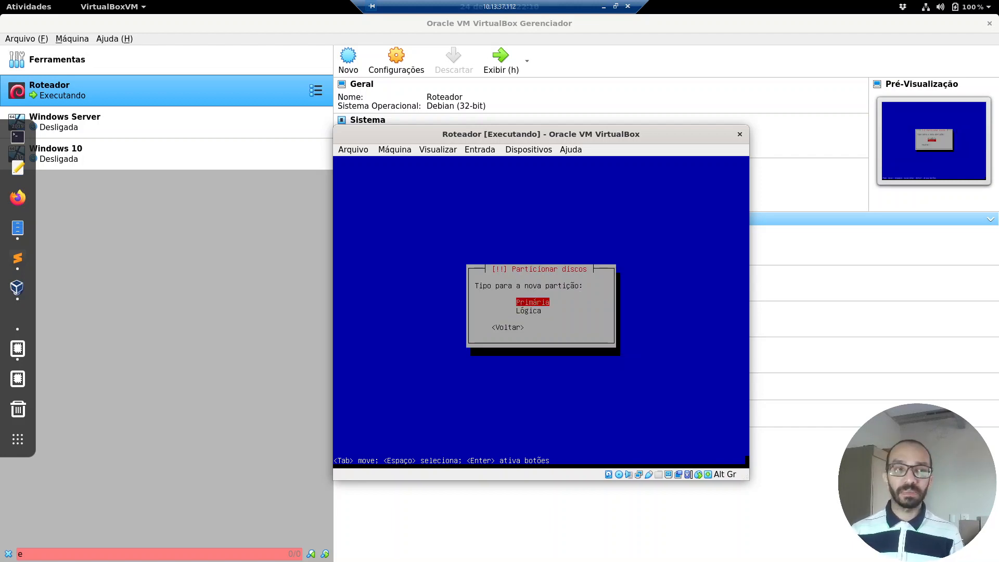
key("Return")
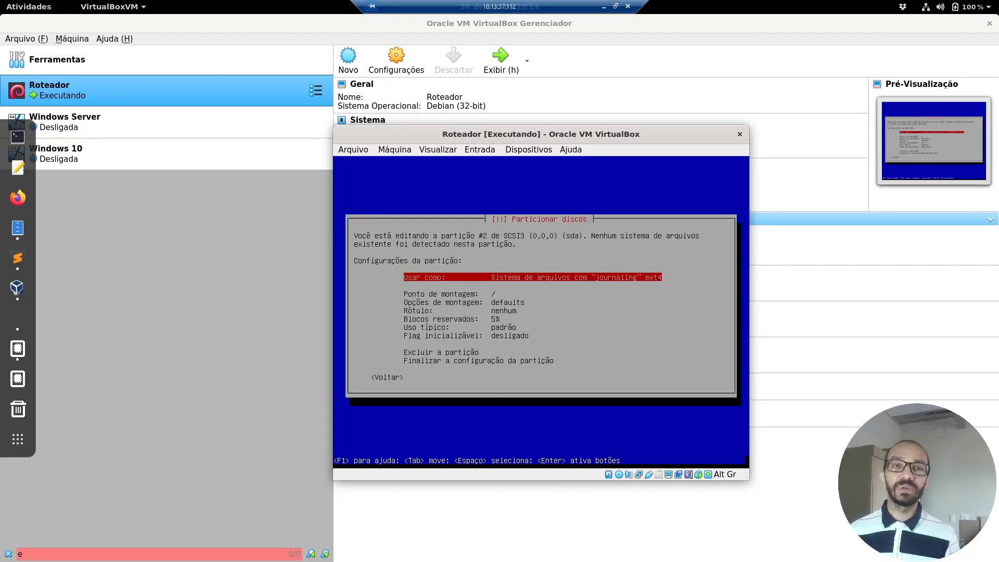
- Finish configuring partition #2, keeping the ext4 file system and the / mount point
key("Down")
key("Down")
key("Down")
key("Down")
key("Down")
key("Down")
key("Down")
key("Down")
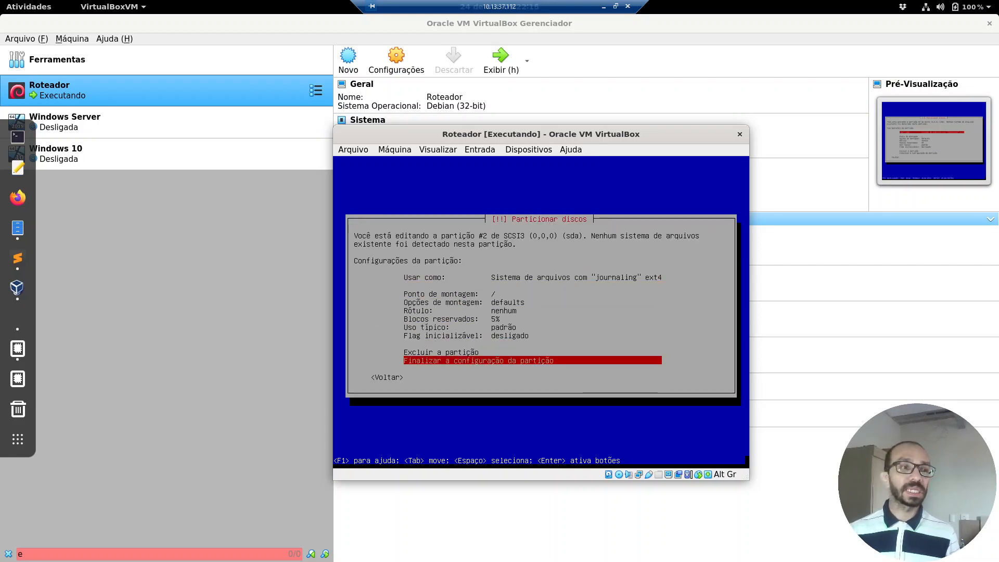
key("Return")
- Finish the partitioning and confirm writing the changes to the disk
key("Down")
key("Down")
key("Down")
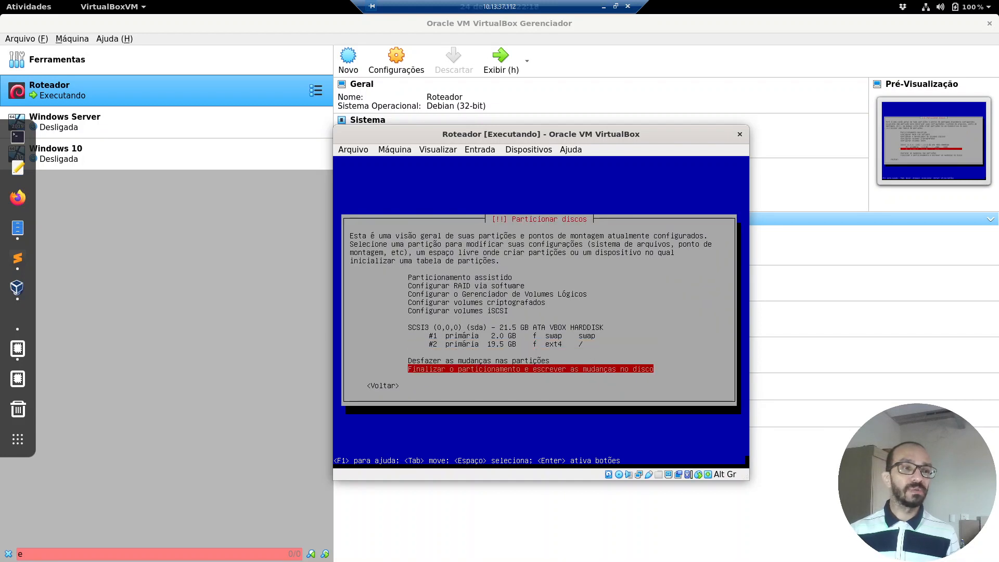
key("Return")
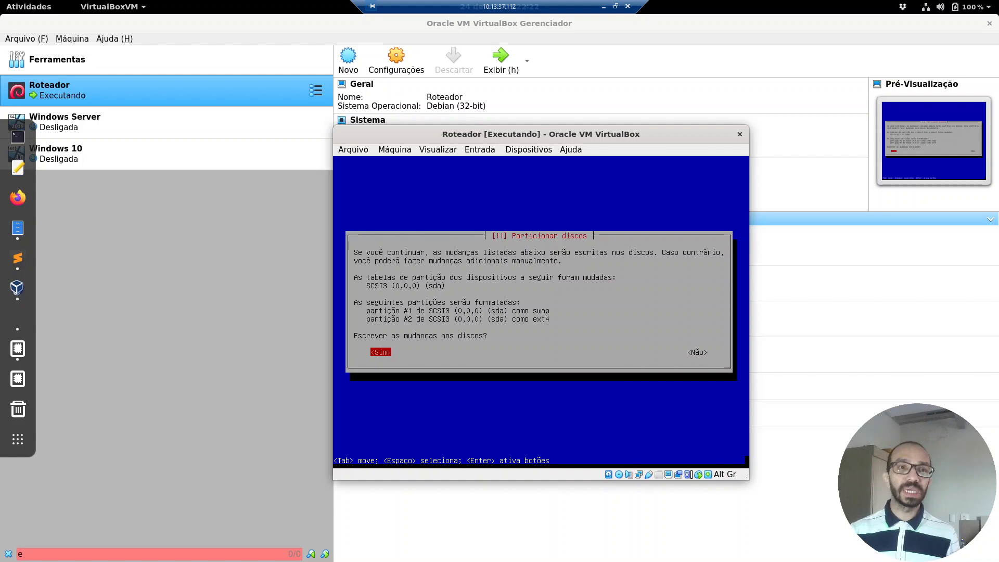
key("Return")
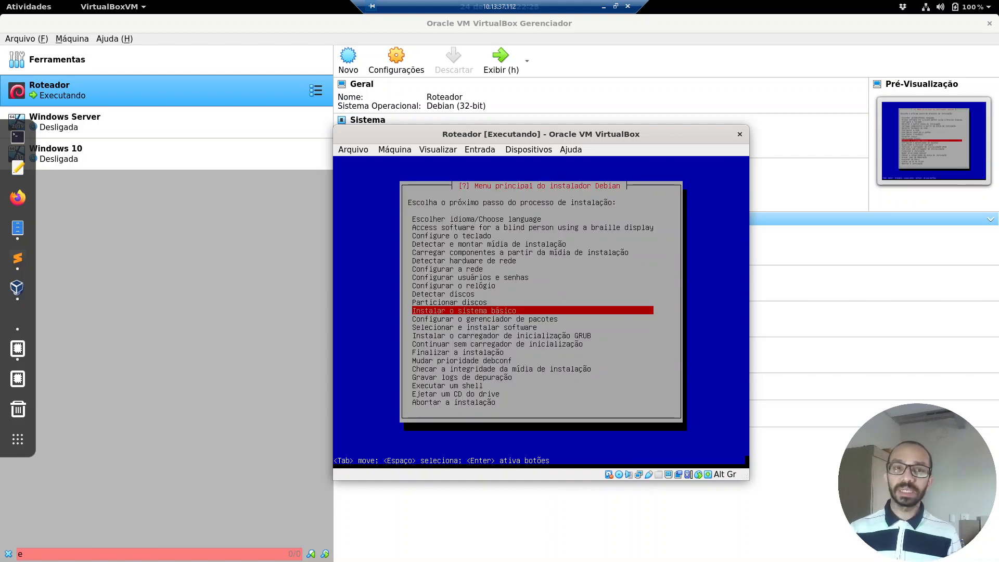
- Install the base system with the linux-image-686 kernel and a generic initrd that includes all available drivers
key("Return")
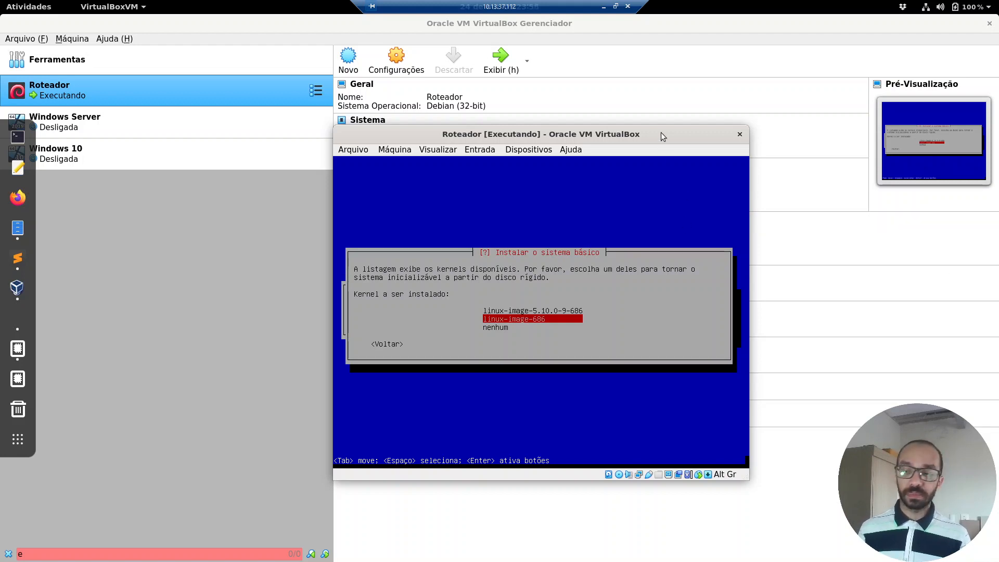
key("Return")
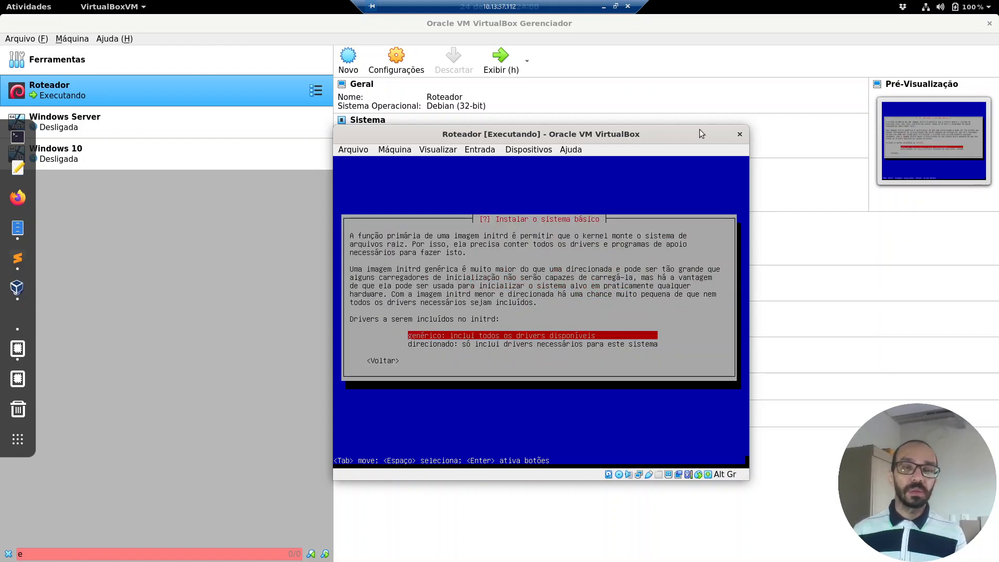
key("Return")
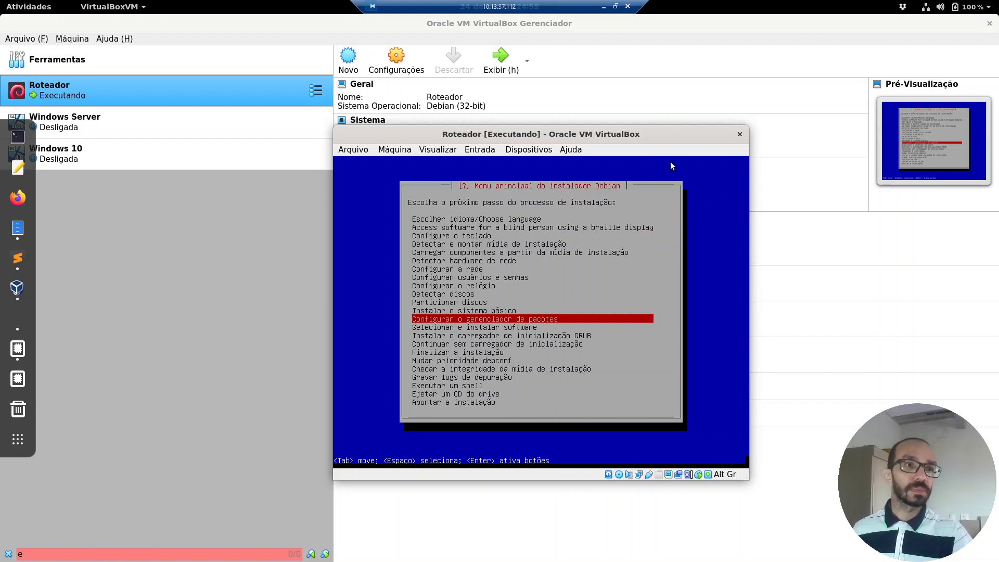
- Configure the package manager without additional installation media, using a network mirror over http
key("Return")
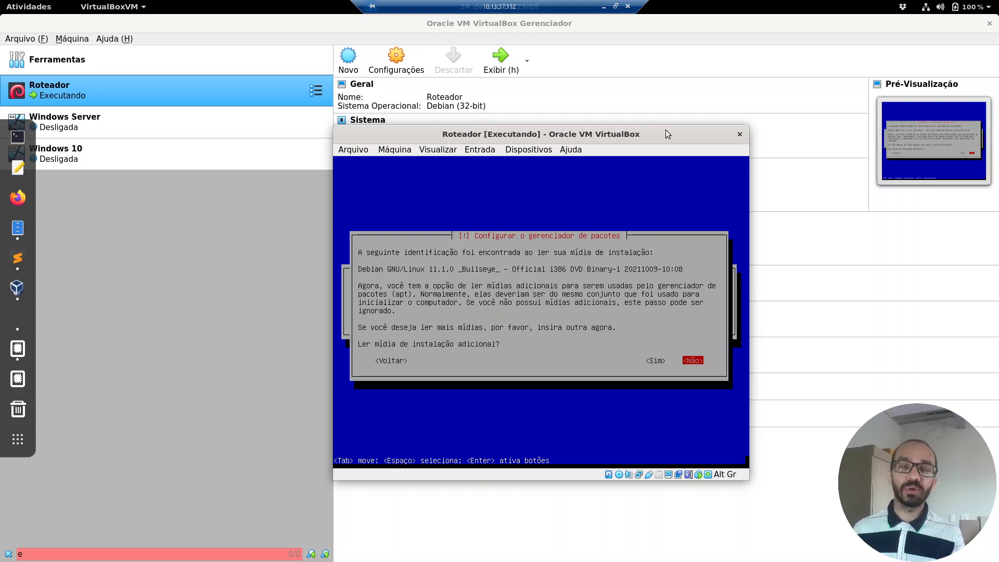
key("Return")
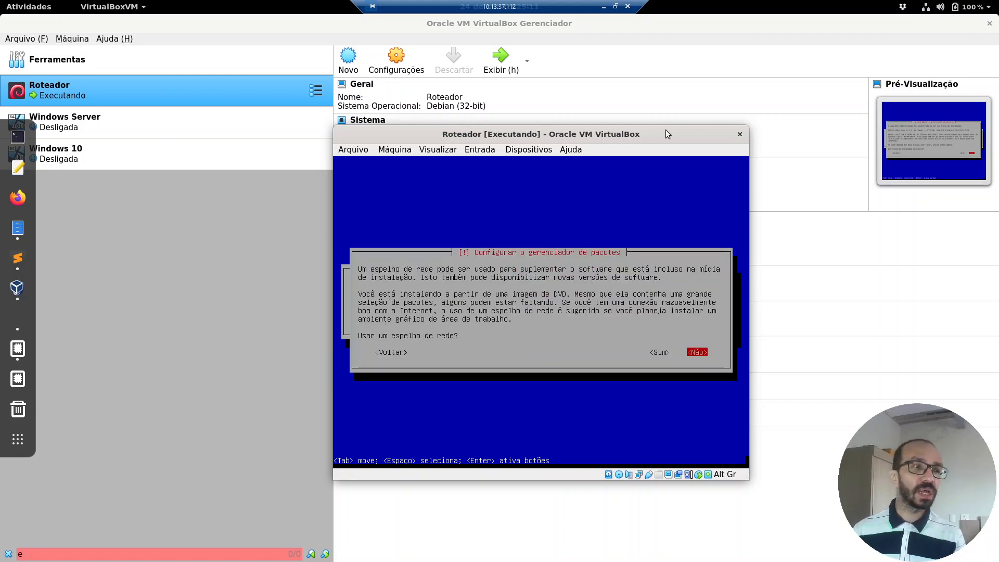
key("Left")
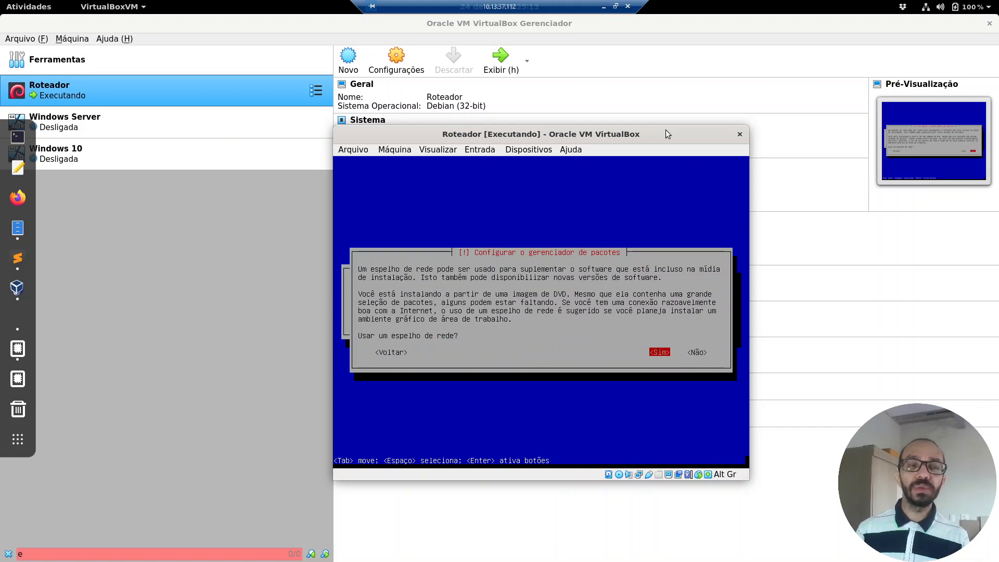
key("Return")
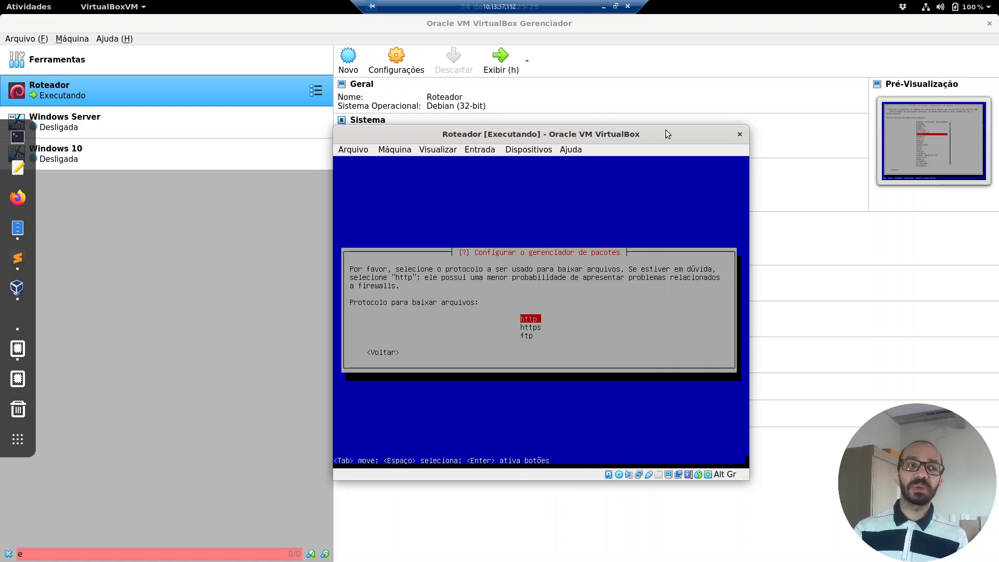
key("Return")
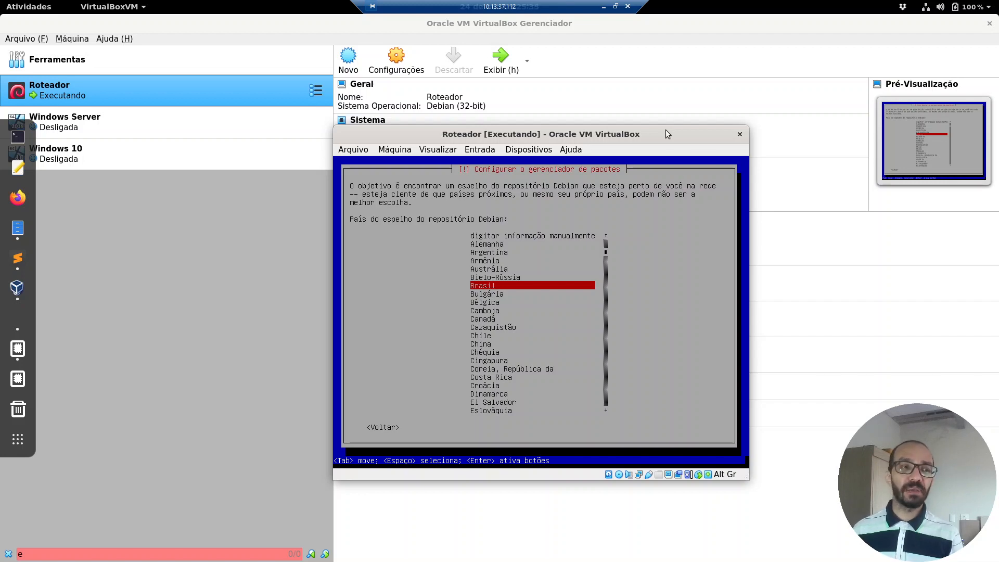
- Select the deb.debian.org mirror under Estados Unidos and leave the HTTP proxy blank
key("Down")
key("Down")
key("Down")
key("Down")
key("Down")
key("Down")
key("Down")
key("Down")
key("Down")
key("Down")
key("Down")
key("Down")
key("Down")
key("Down")
key("Down")
key("Down")
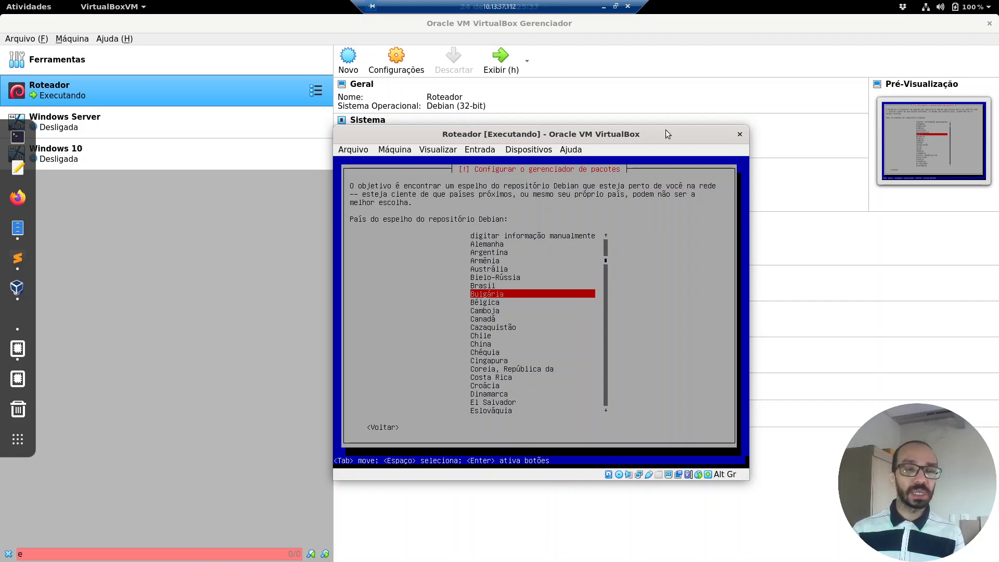
key("Down")
key("Down")
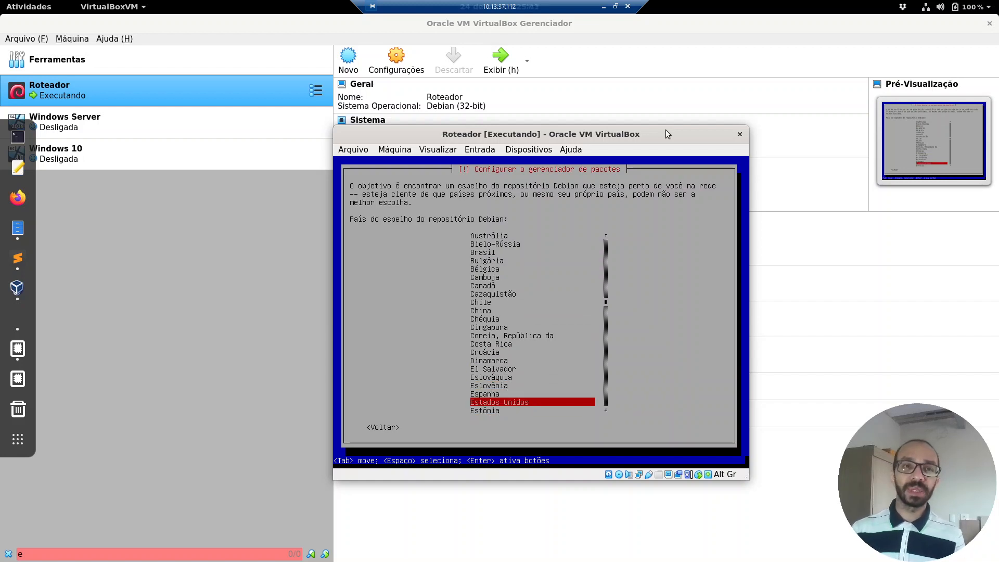
key("Return")
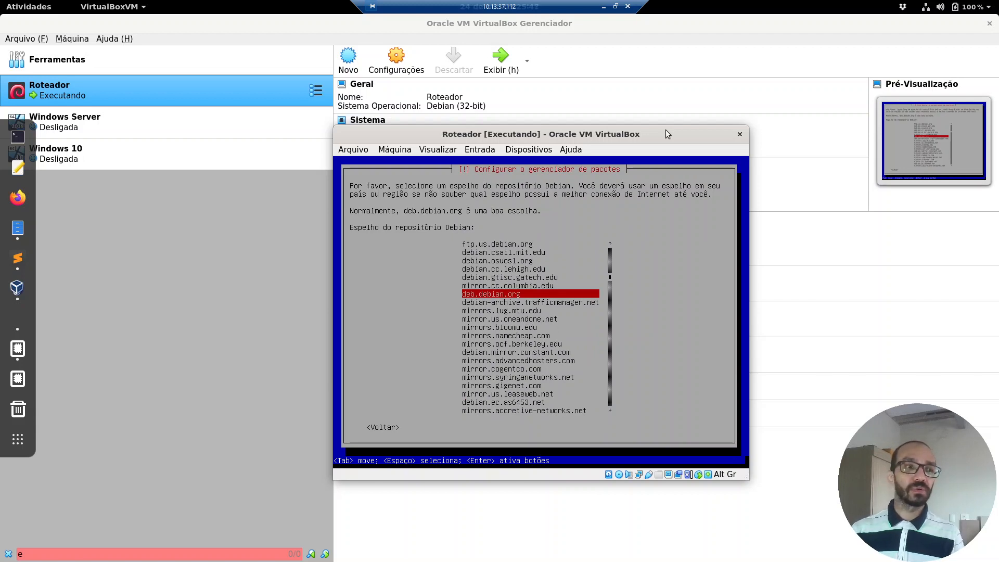
key("Return")
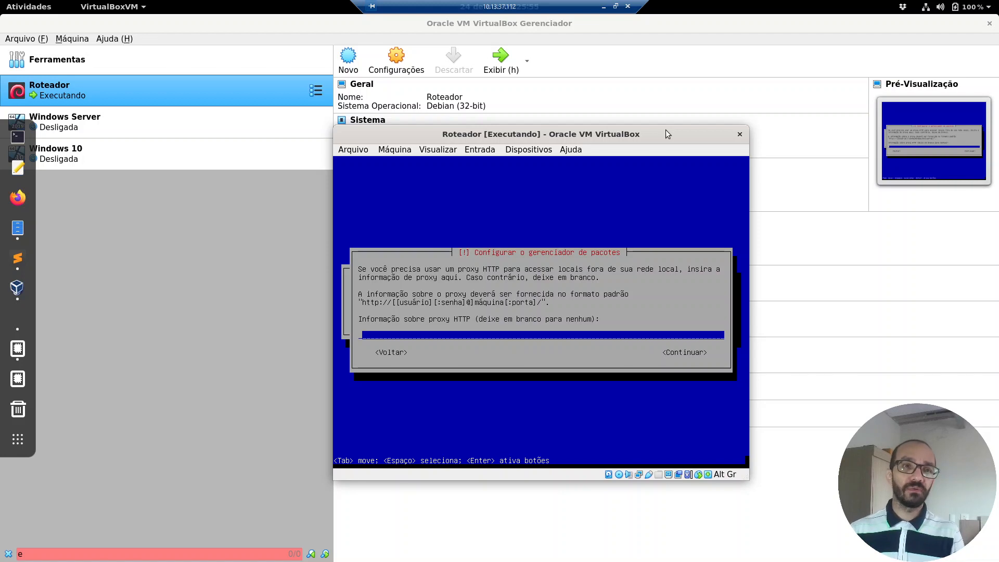
key("Return")
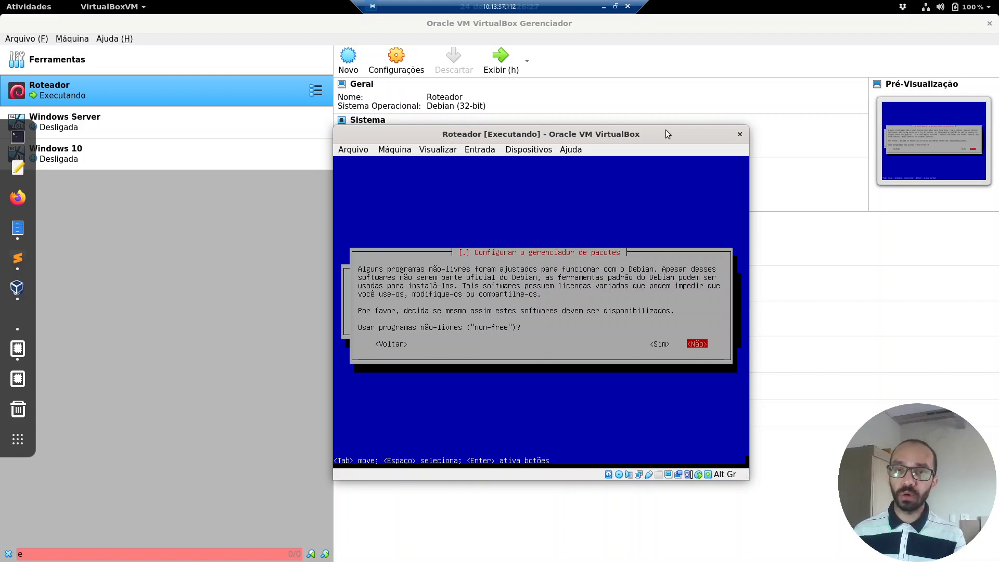
- Set APT to use non-free programs without source repositories, keeping the security and distribution update services enabled
key("Left")
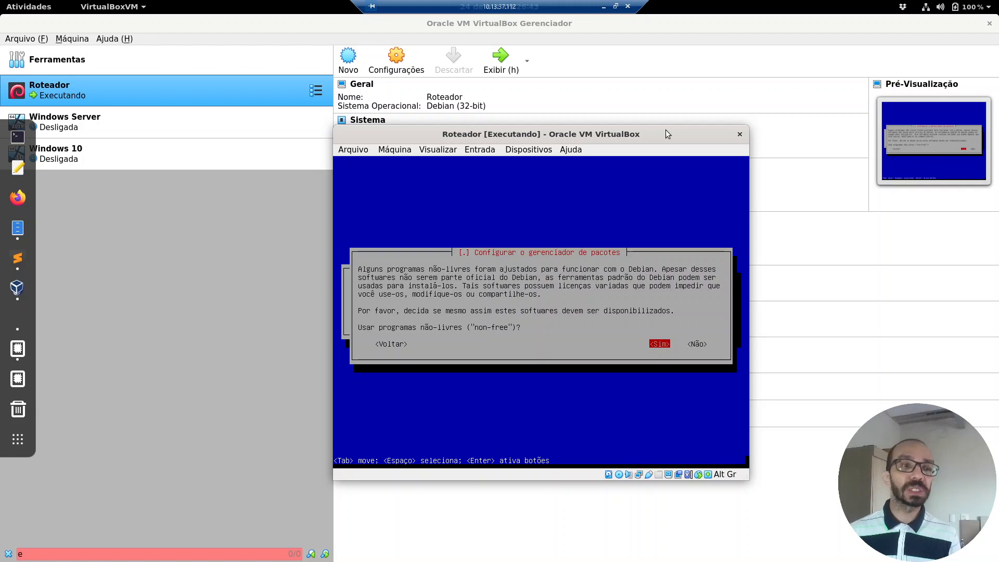
key("Return")
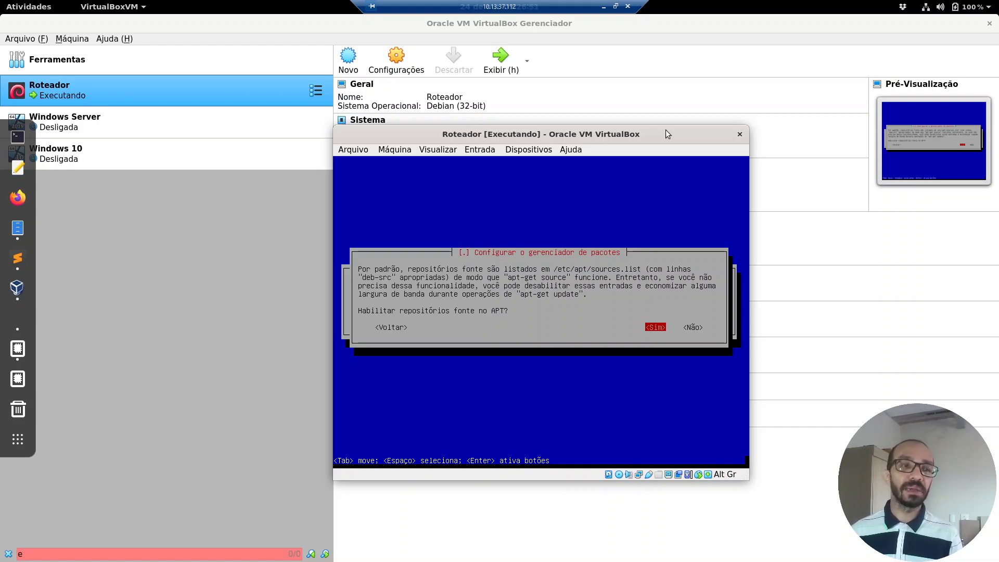
key("Tab")
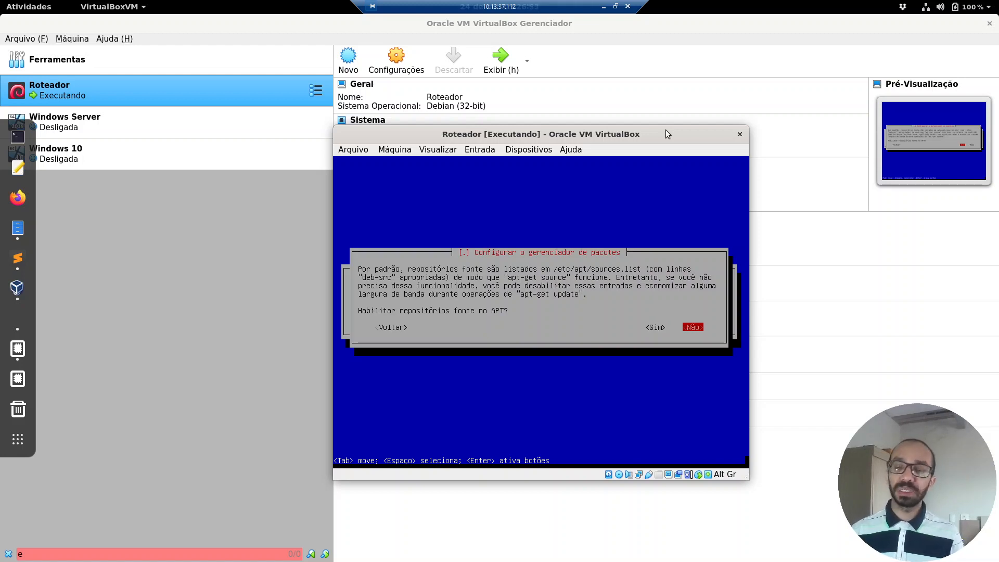
key("Return")
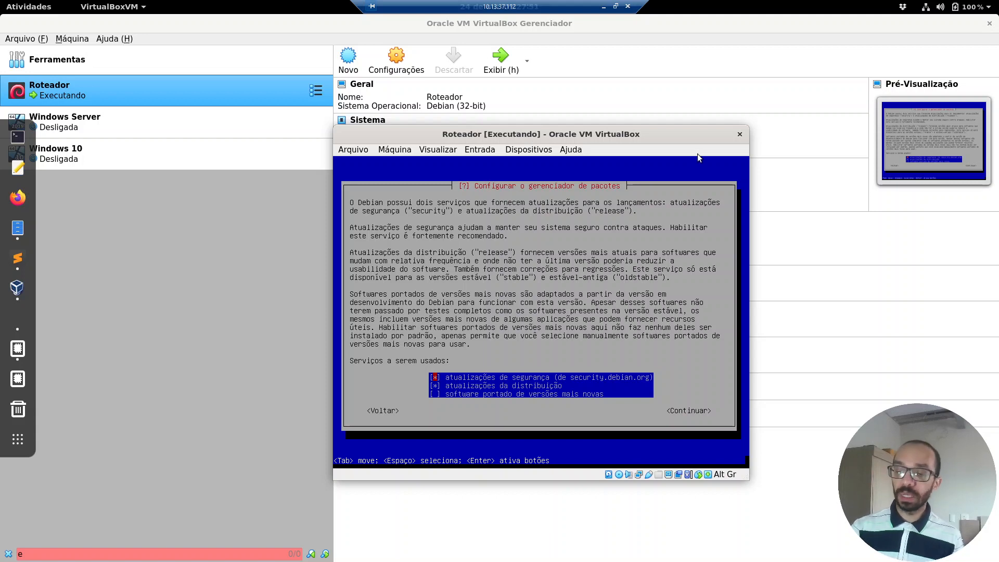
key("Return")
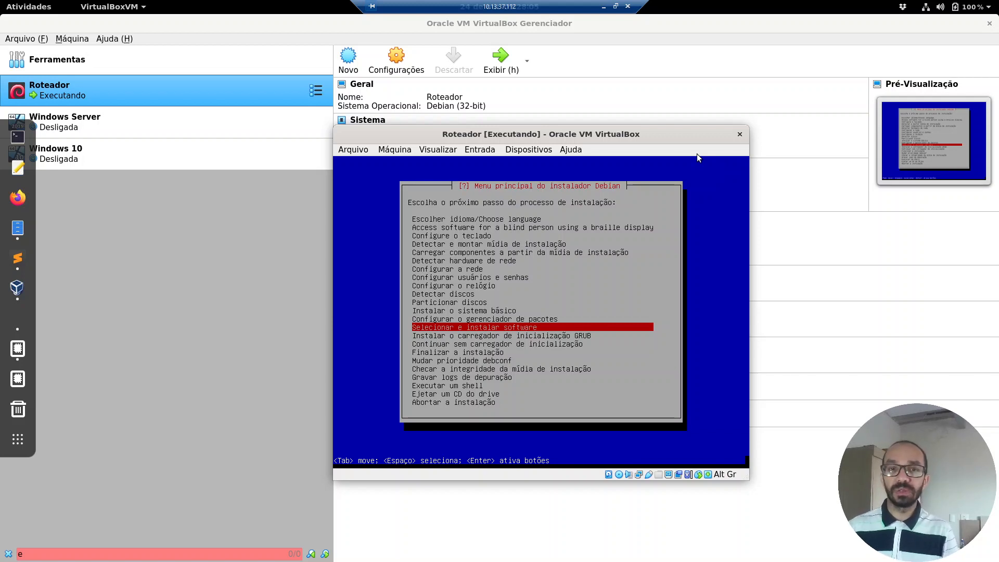
- Start the software installation stage with automatic security updates and decline the package usage survey
key("Return")
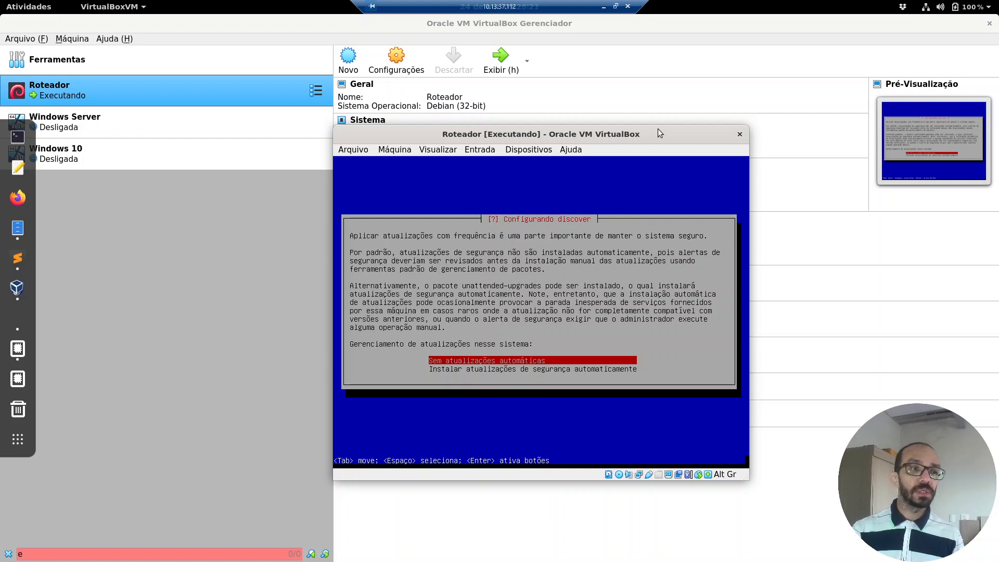
key("Down")
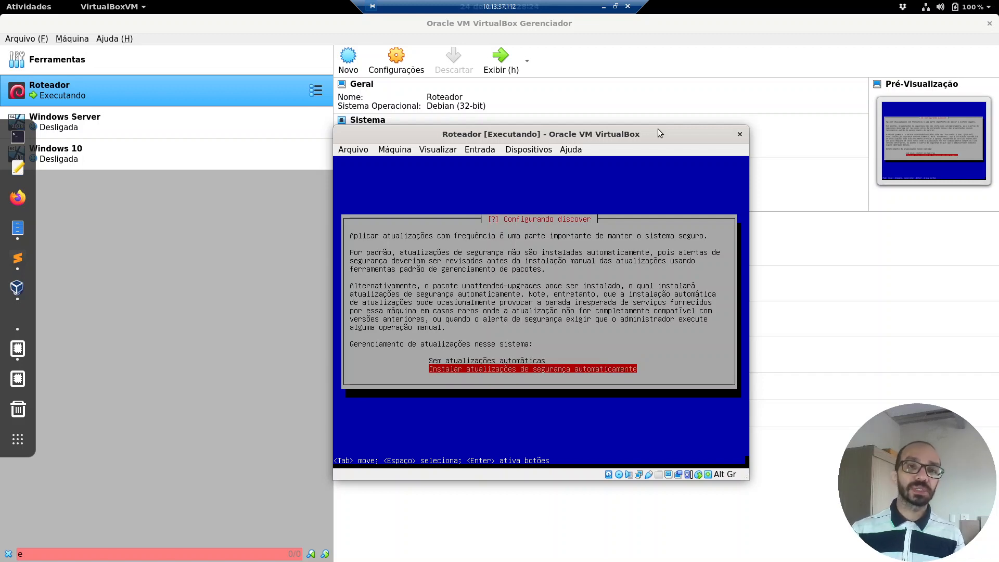
key("Return")
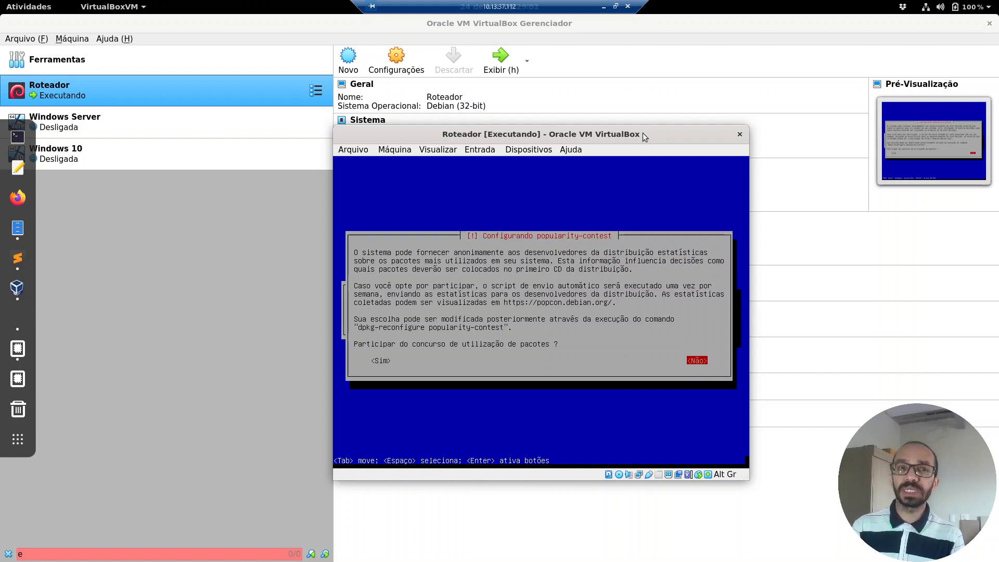
key("Return")
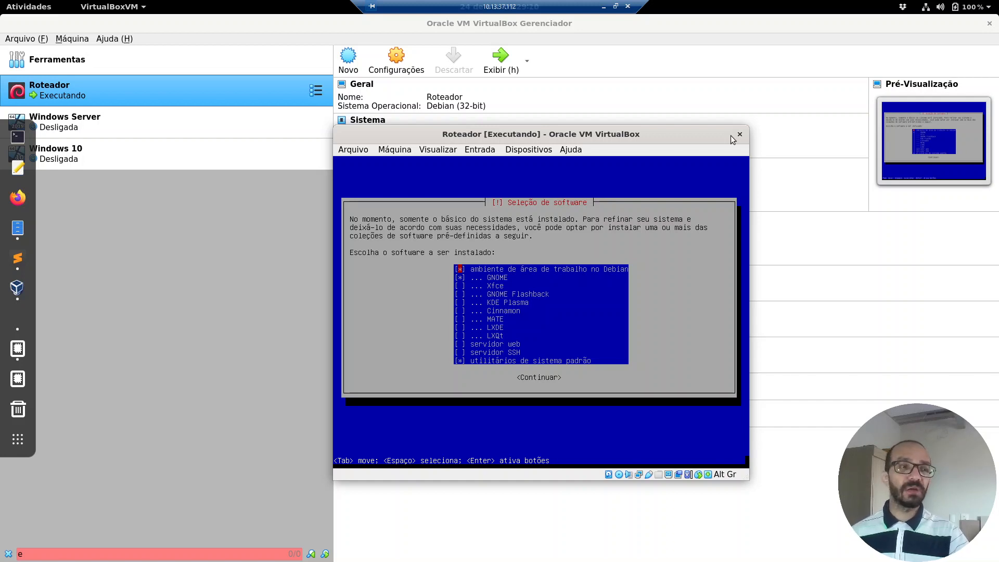
- Examine the desktop environment options offered in the software selection list
key("Down")
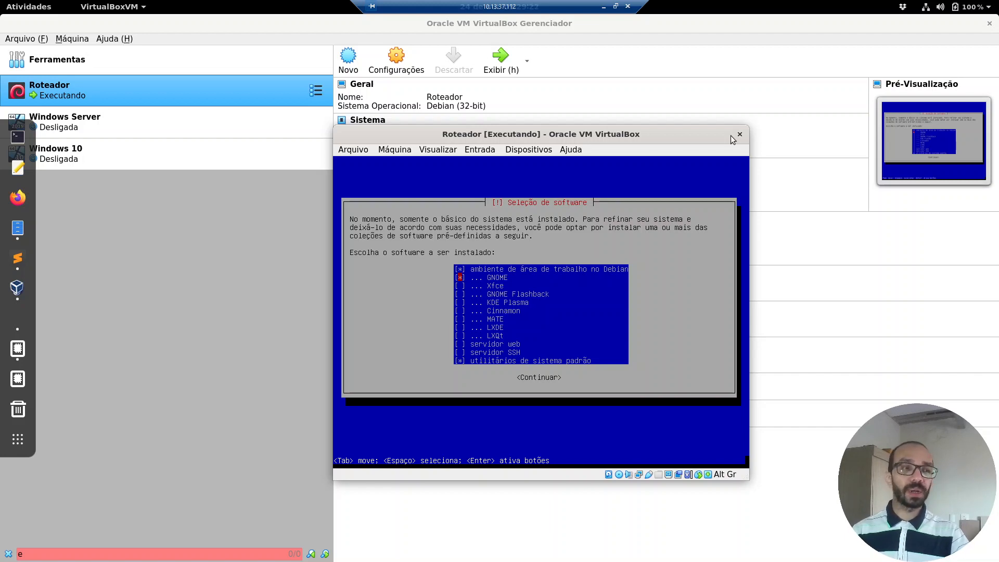
key("Down")
key("Down")
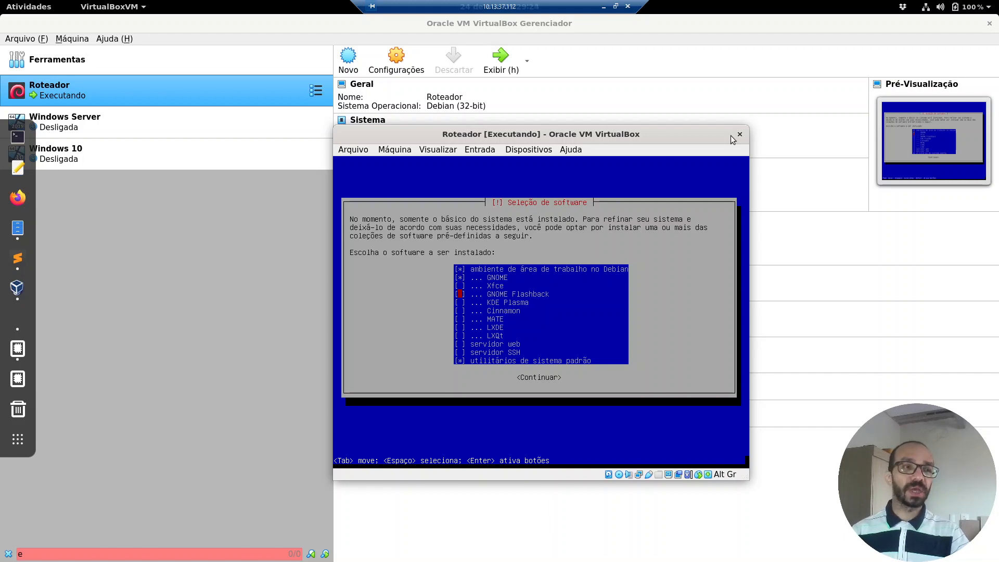
key("Down")
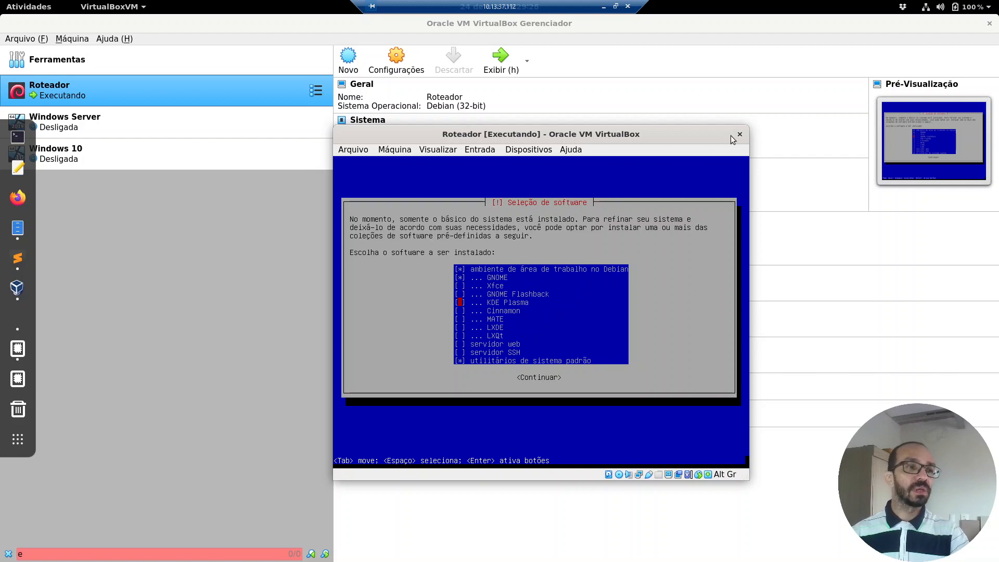
key("Down")
key("Down")
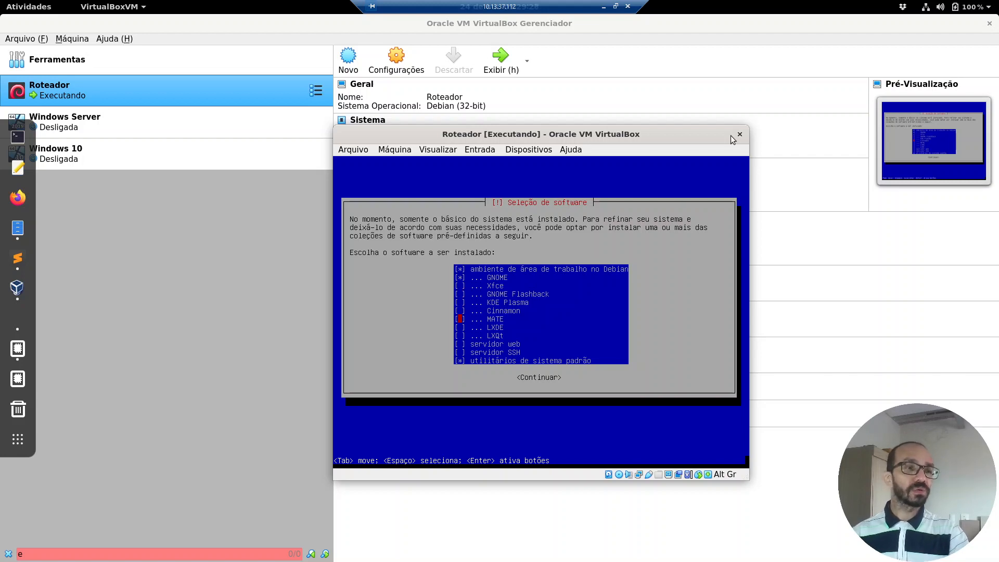
key("Up")
key("Up")
key("Up")
key("Up")
key("Up")
key("Up")
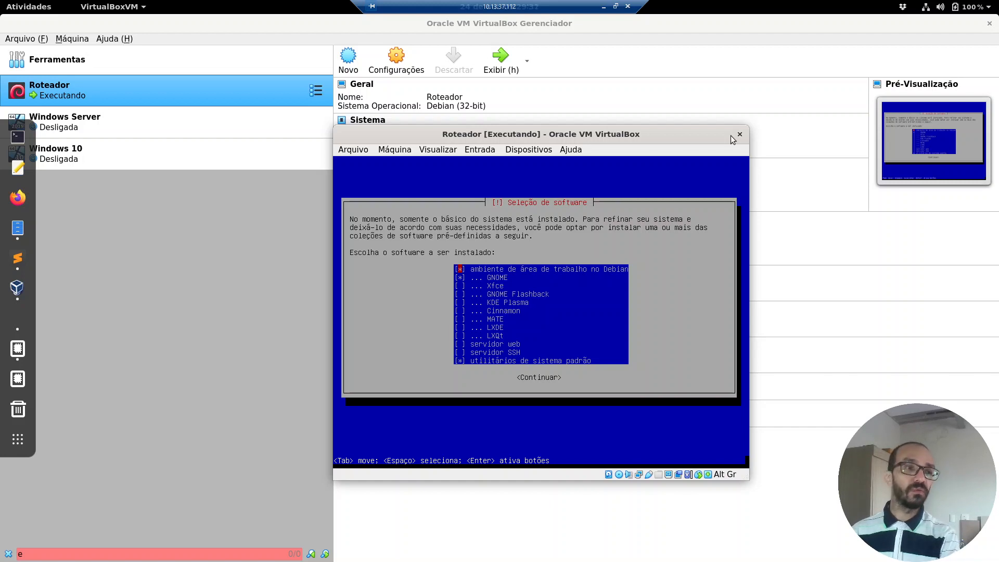
- Deselect the Debian desktop environment, GNOME and the standard system utilities, select only the SSH server, and install the selection
key("Down")
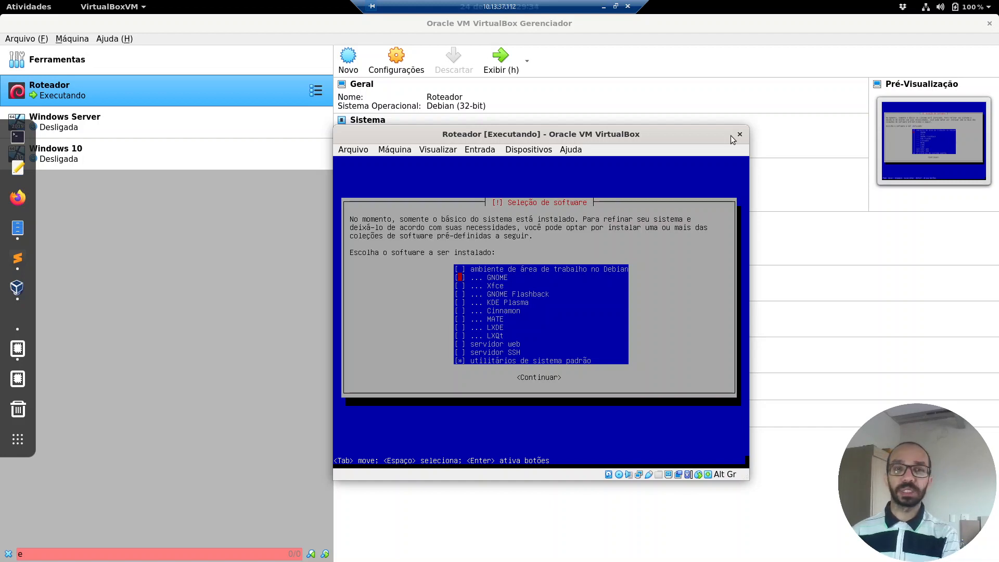
key("Down")
key("Down")
key("Down")
key("Down")
key("Down")
key("Down")
key("Down")
key("Down")
key("Down")
key("Down")
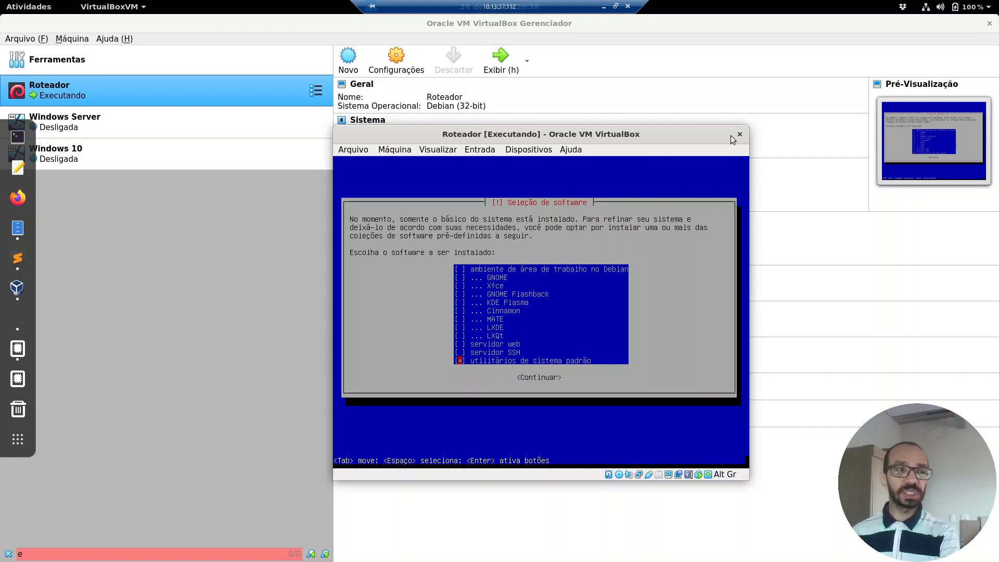
key("space")
key("Up")
key("Up")
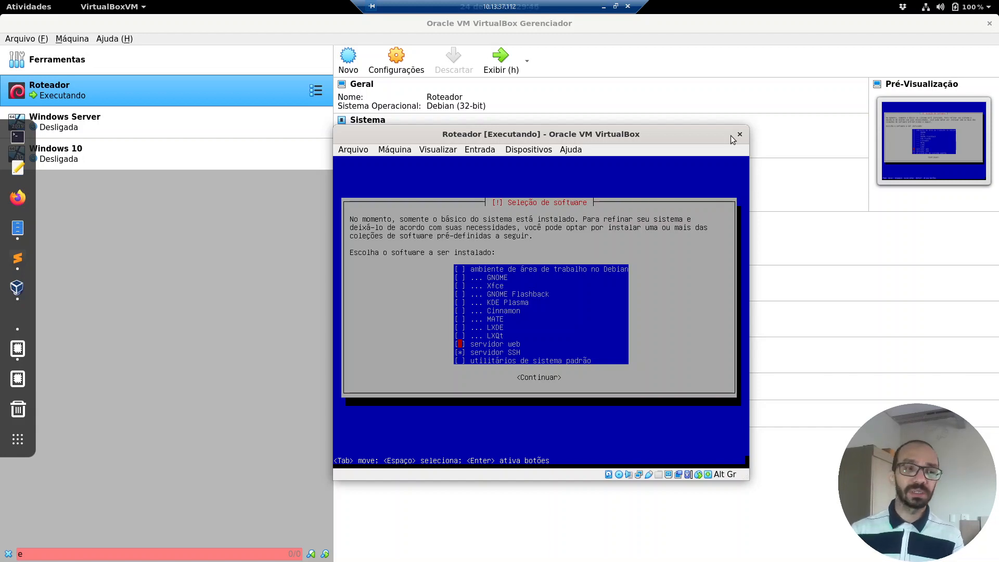
key("Return")
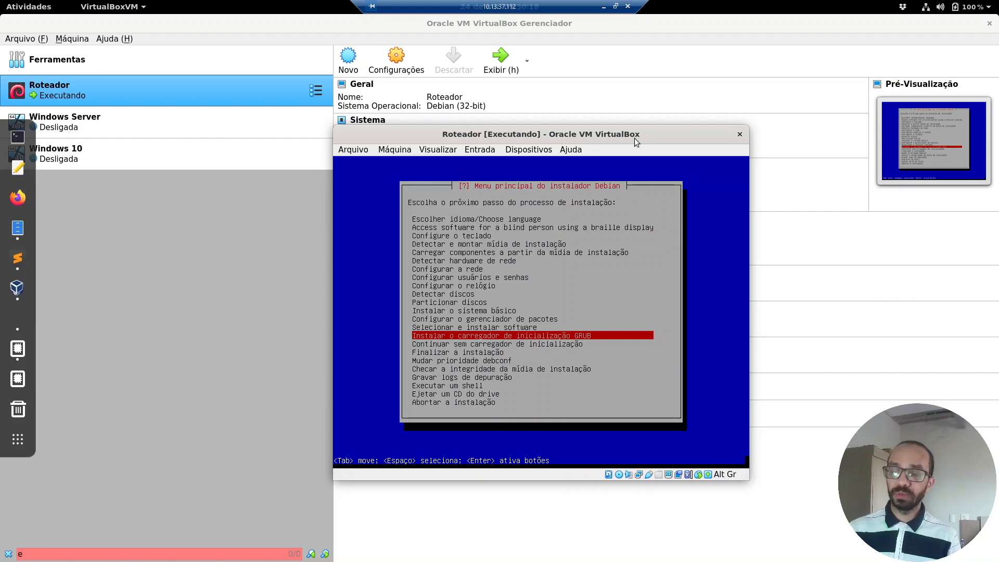
- Install the GRUB boot loader on /dev/sda, forcing its installation to the EFI removable media path
key("Return")
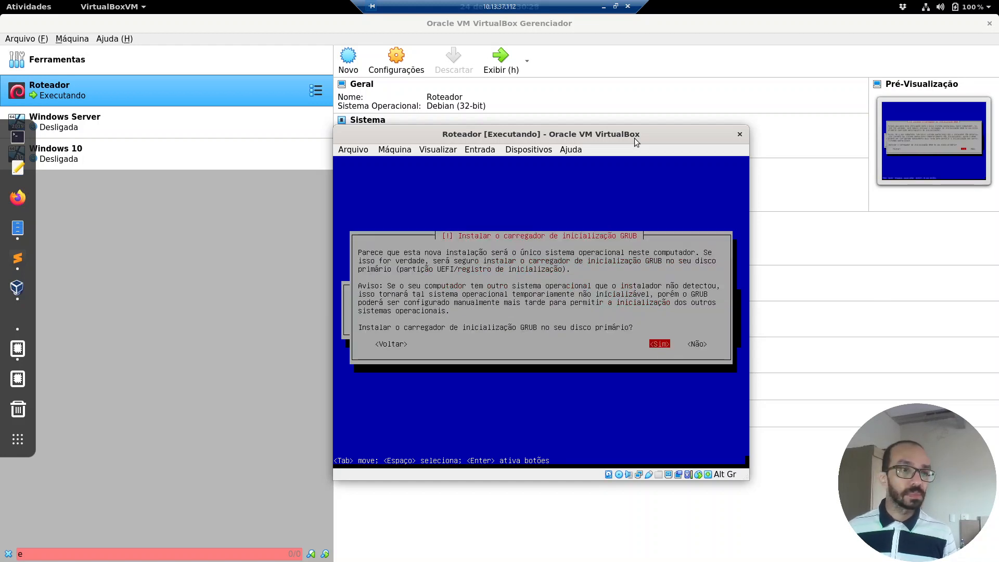
key("Return")
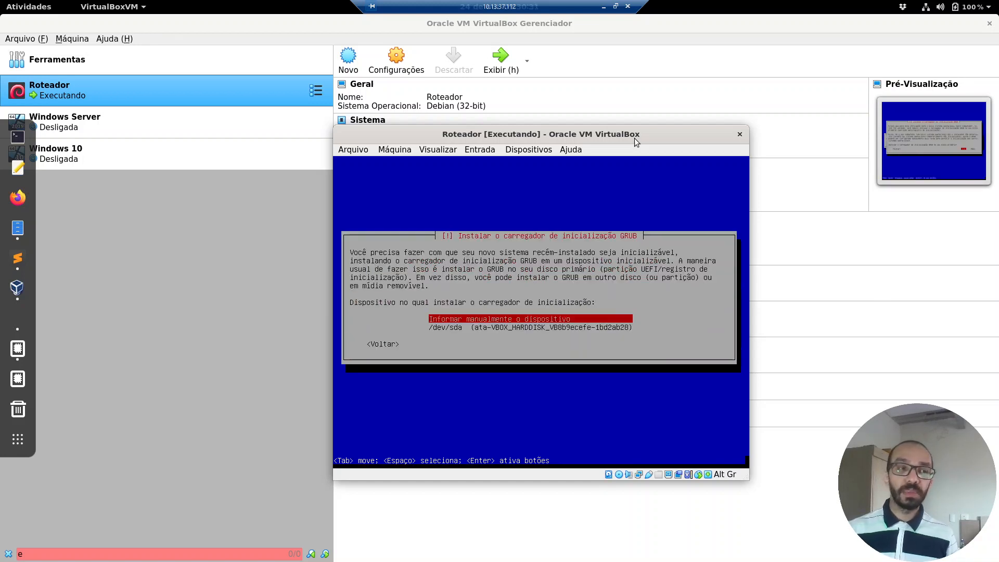
key("Down")
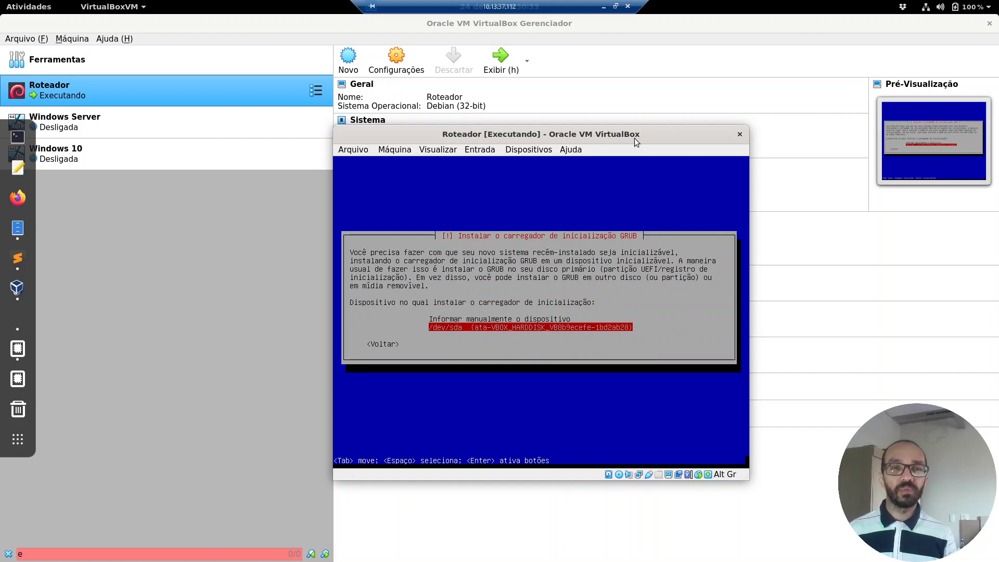
key("Return")
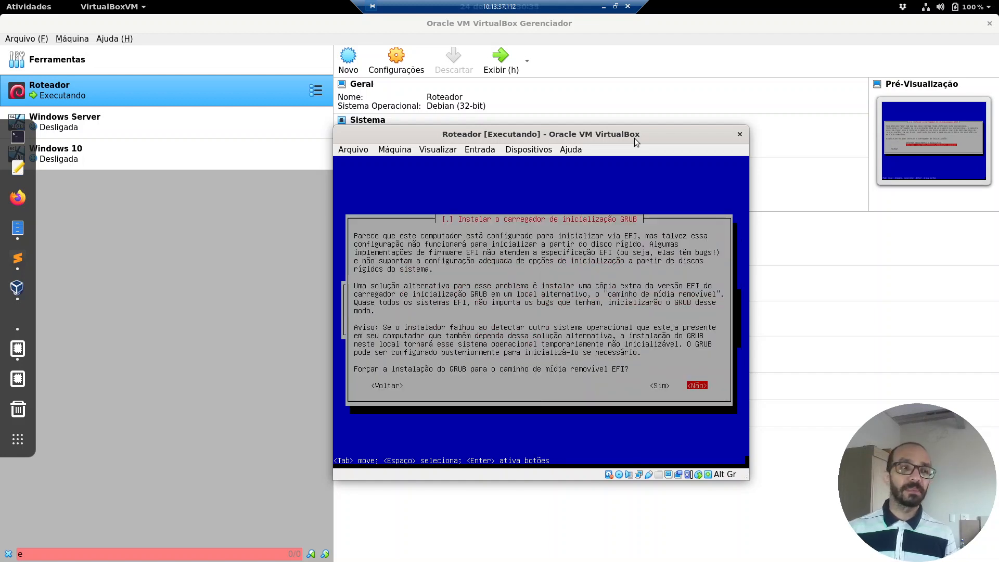
key("Left")
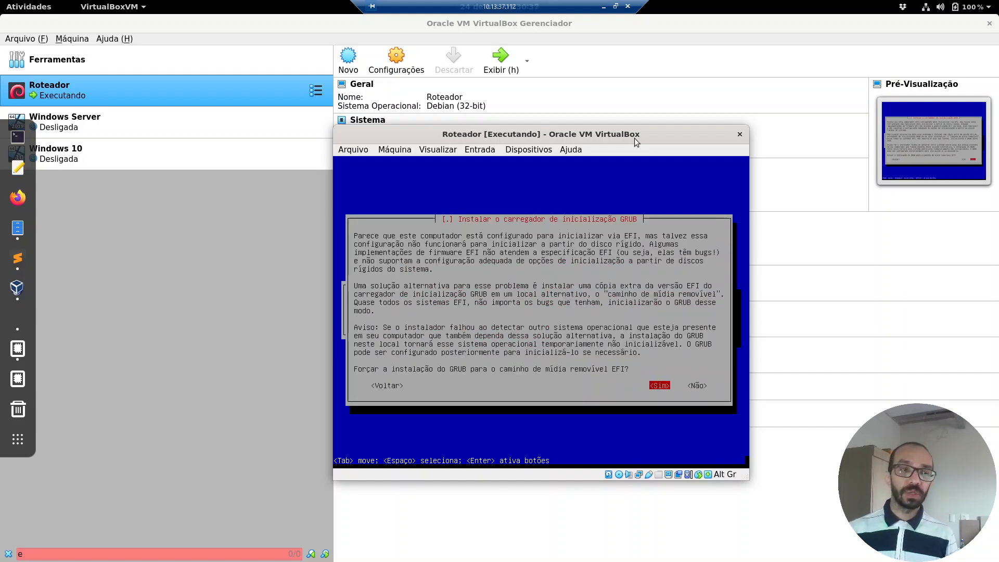
key("Return")
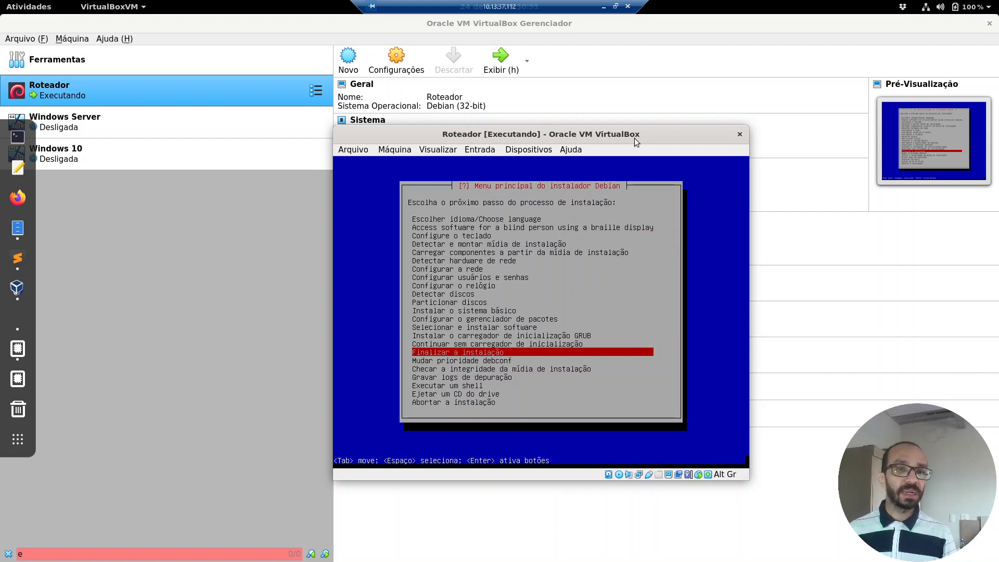
- Try to eject the installation CD from the drive within the Debian installer
key("Down")
key("Down")
key("Down")
key("Down")
key("Down")
key("Down")
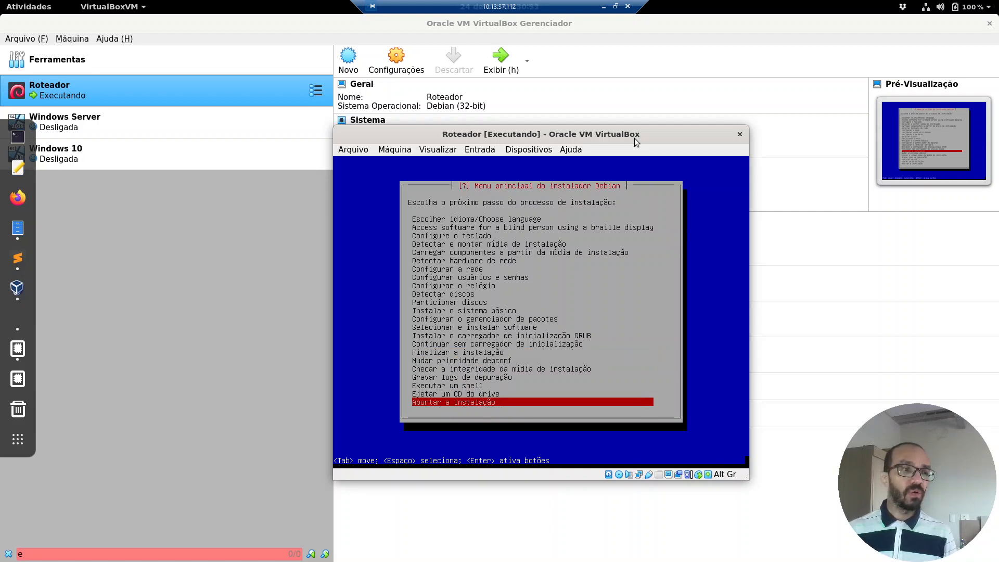
key("Up")
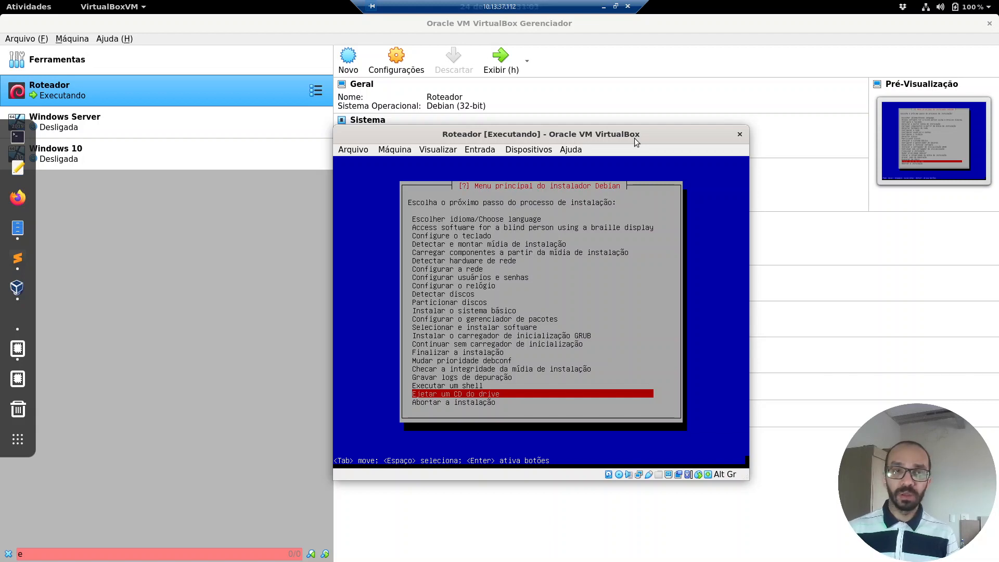
key("Return")
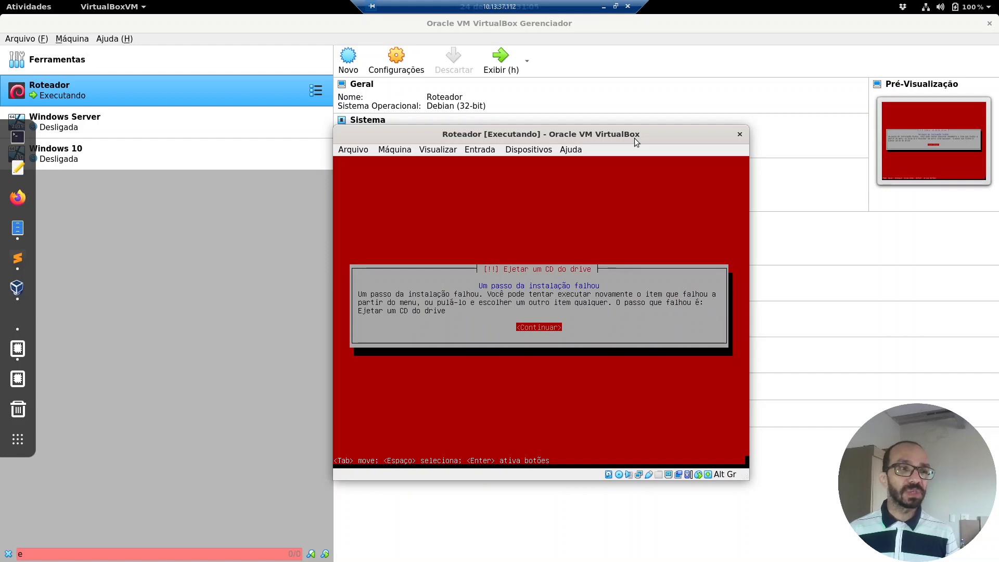
key("Return")
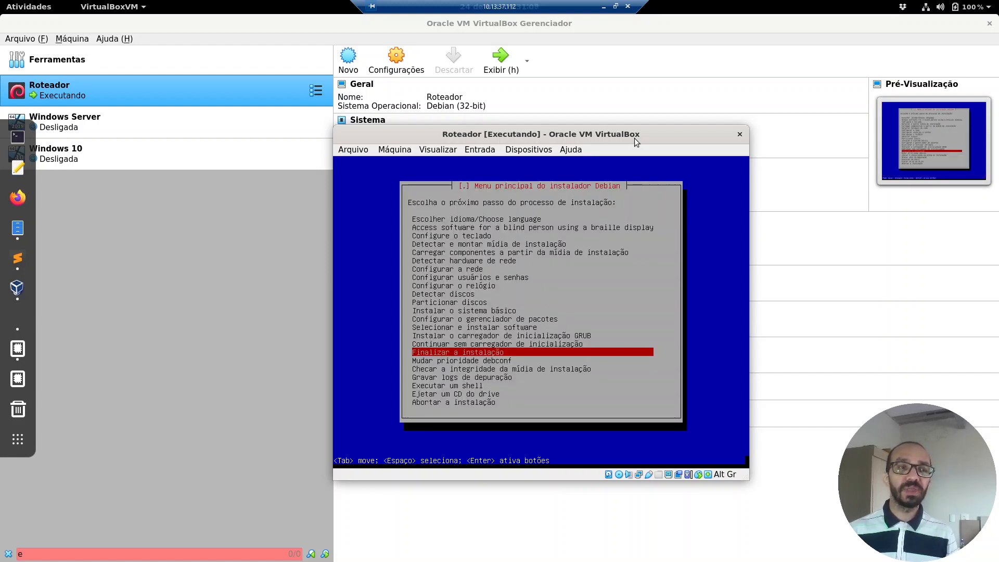
- Finish the installation with the system clock set to UTC and reboot the machine
key("Return")
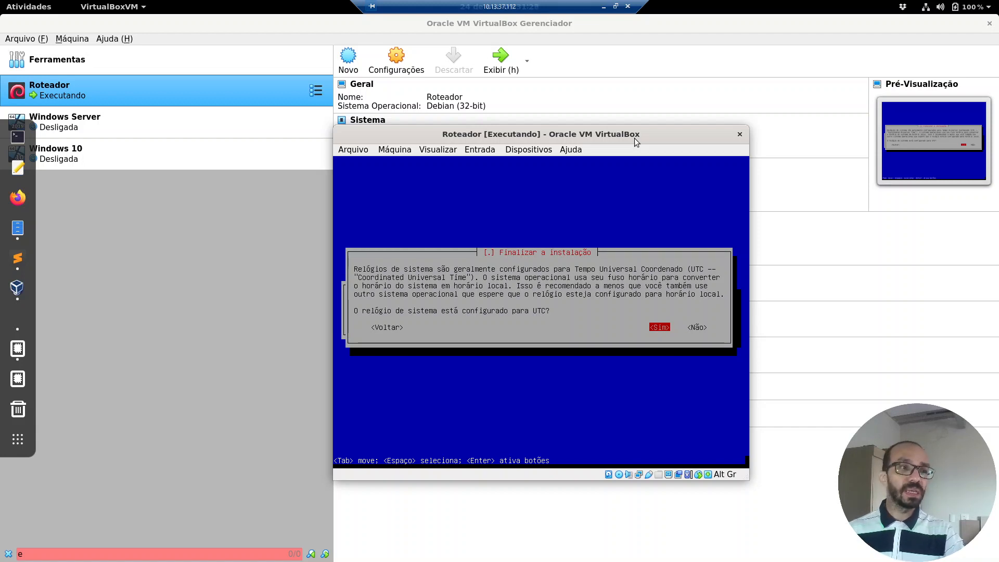
key("Return")
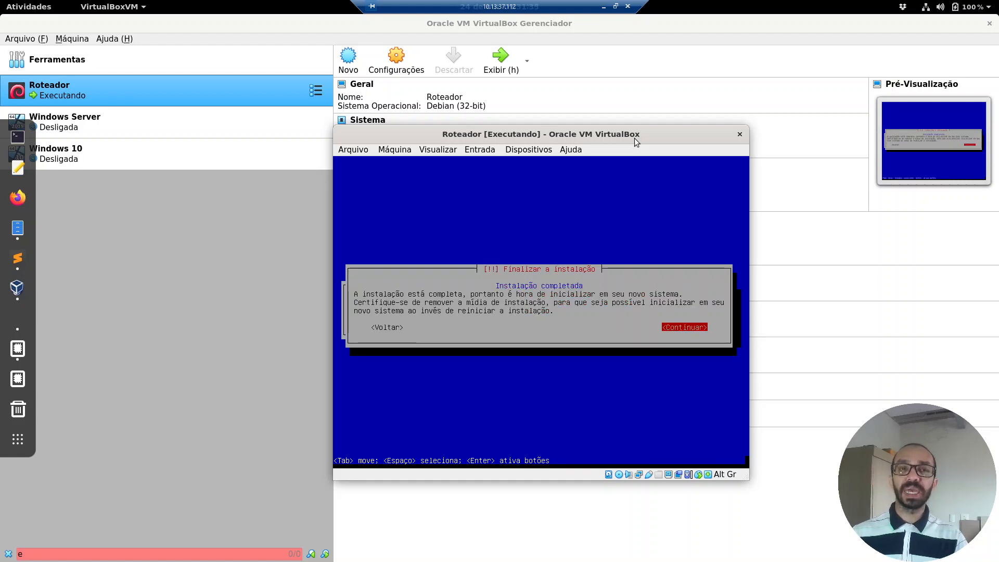
key("Return")
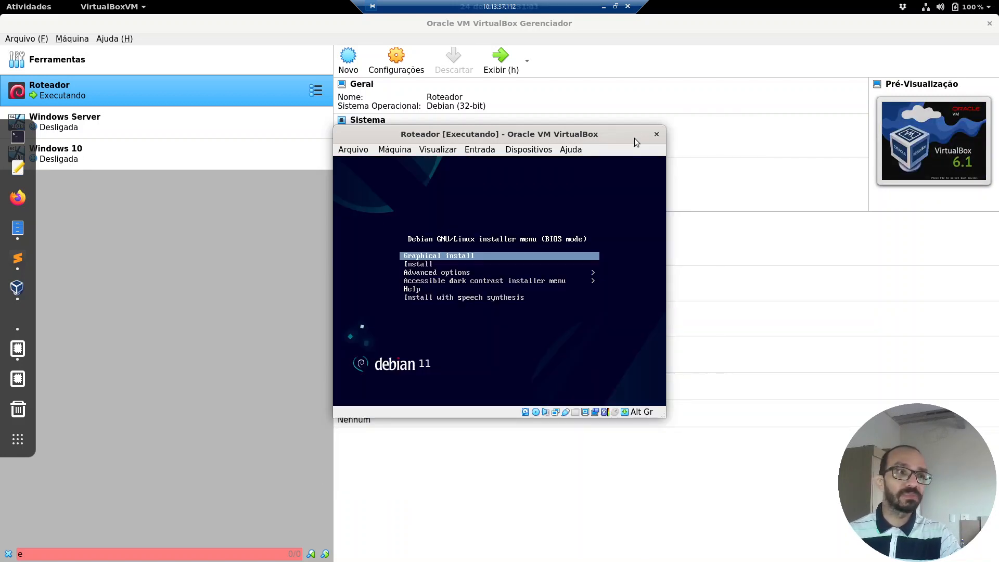
- Halt at the installer boot menu and power off the Roteador virtual machine
key("Down")
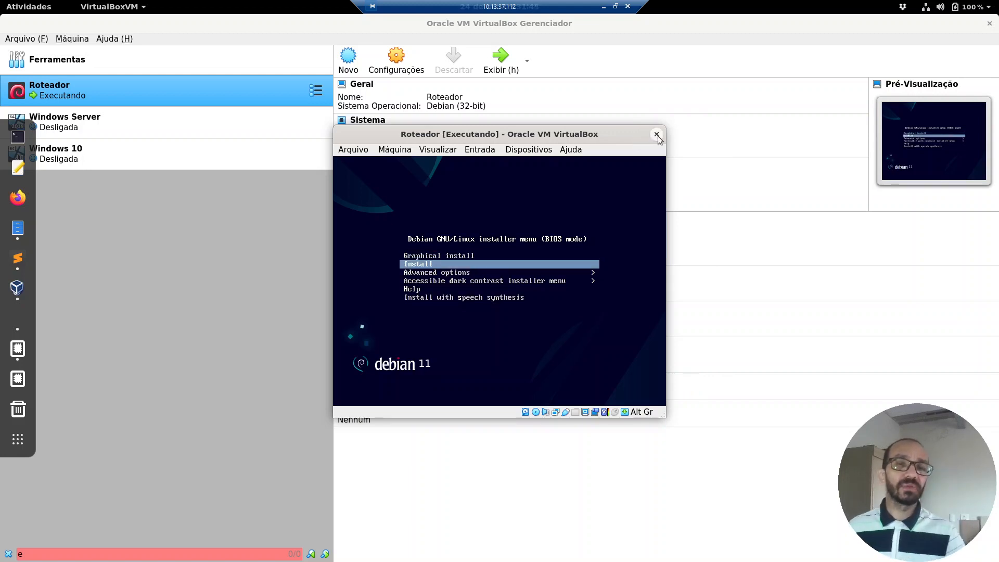
left_click(657, 134)
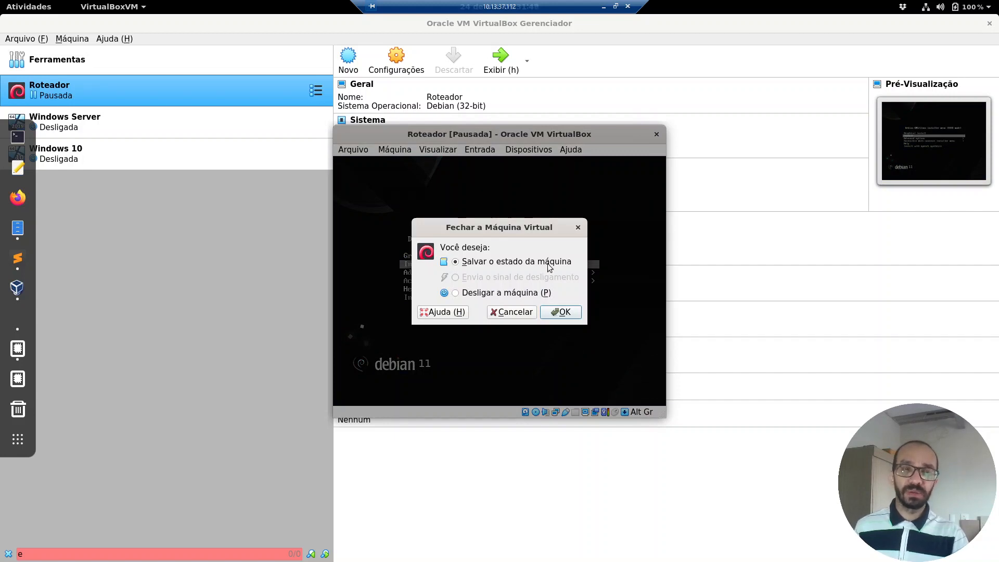
left_click(566, 315)
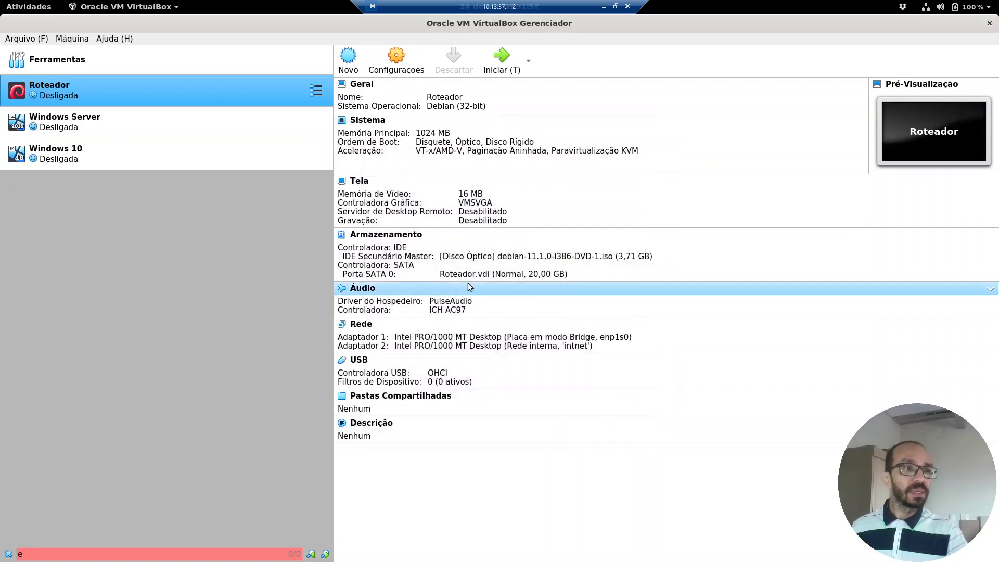
- Remove the debian-11.1.0-i386-DVD-1.iso image from the Roteador machine's IDE optical drive and save the storage settings
left_click(380, 235)
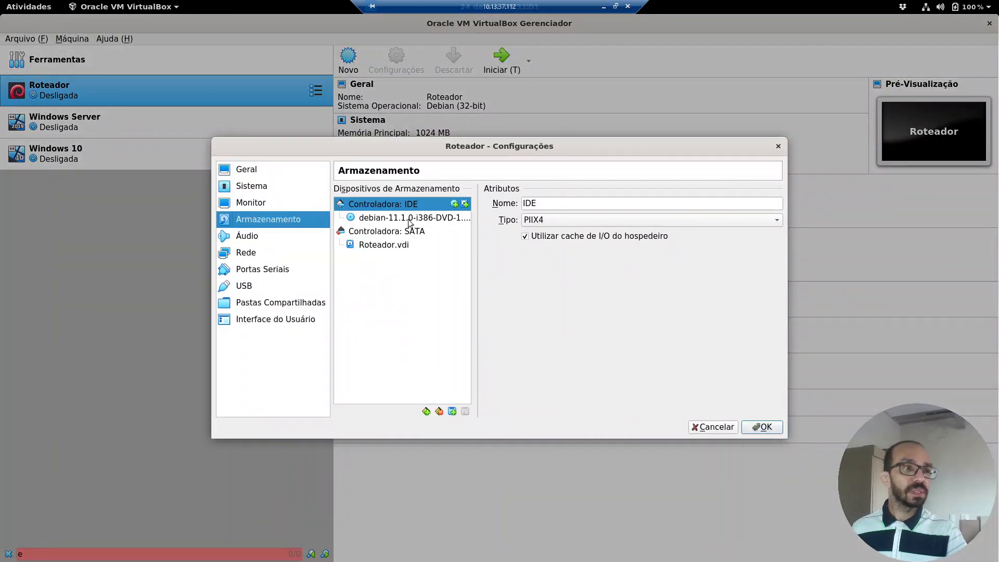
left_click(409, 218)
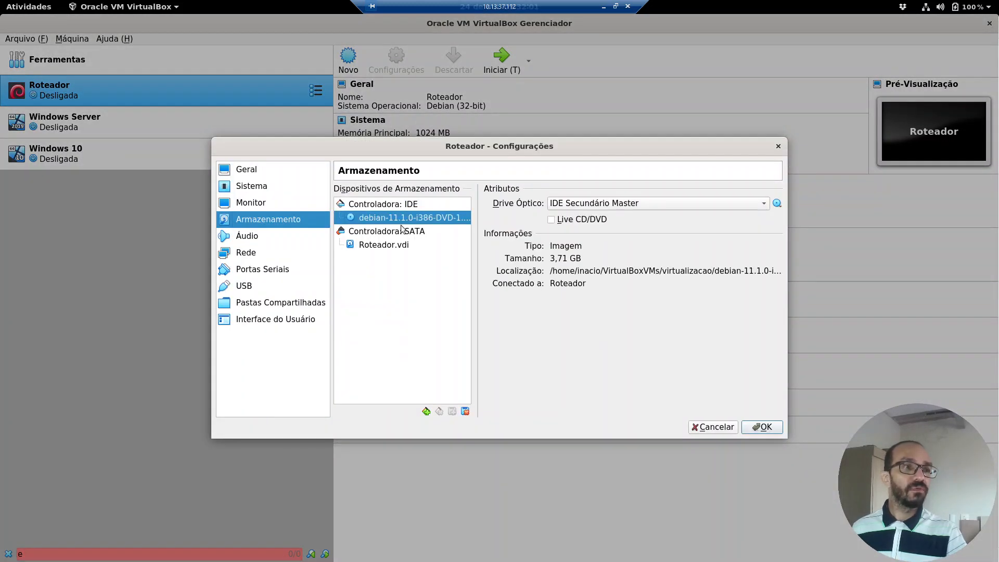
left_click(777, 203)
left_click(627, 286)
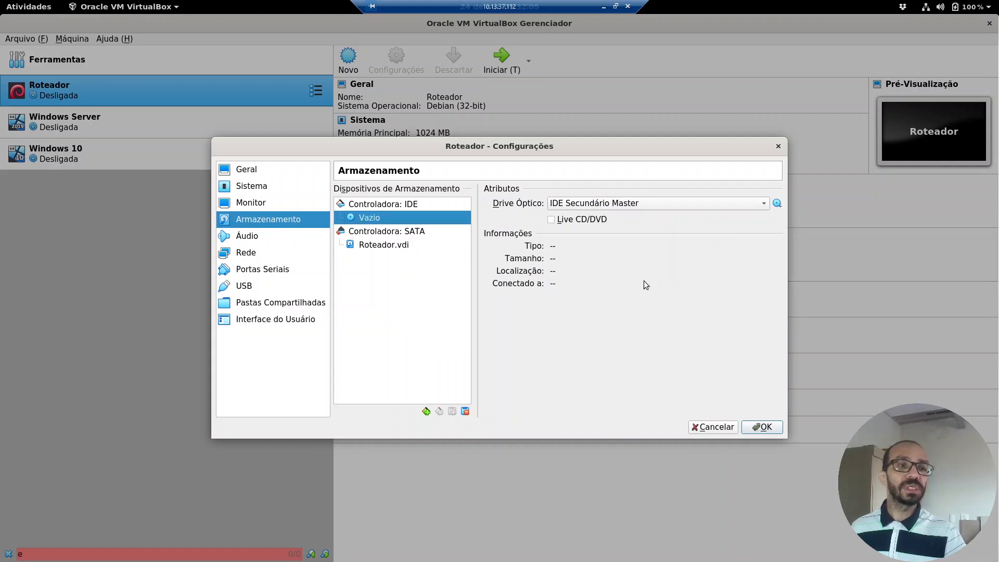
left_click(763, 427)
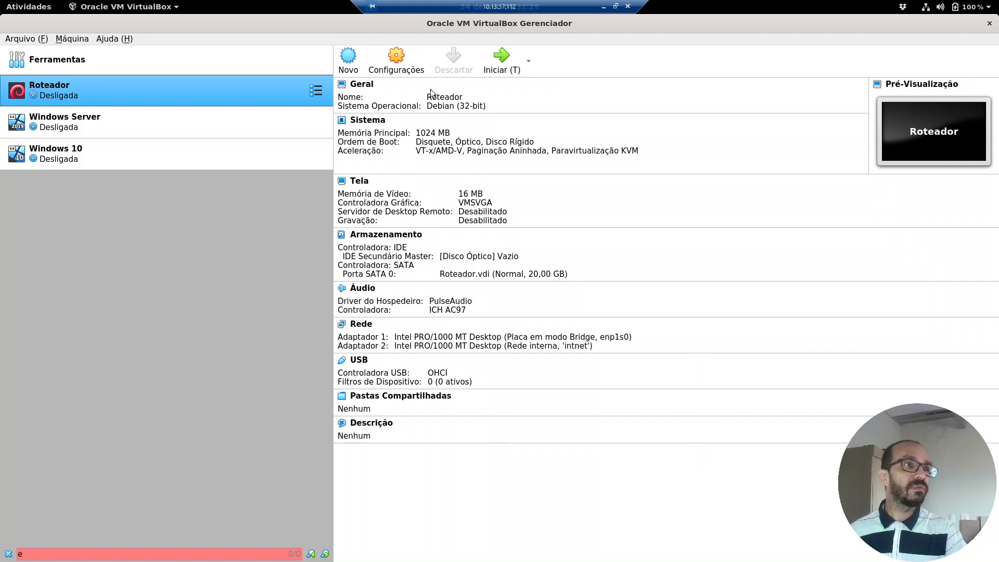
- Boot the Roteador machine into Debian GNU/Linux and log in as ifce with the account password
left_click(495, 61)
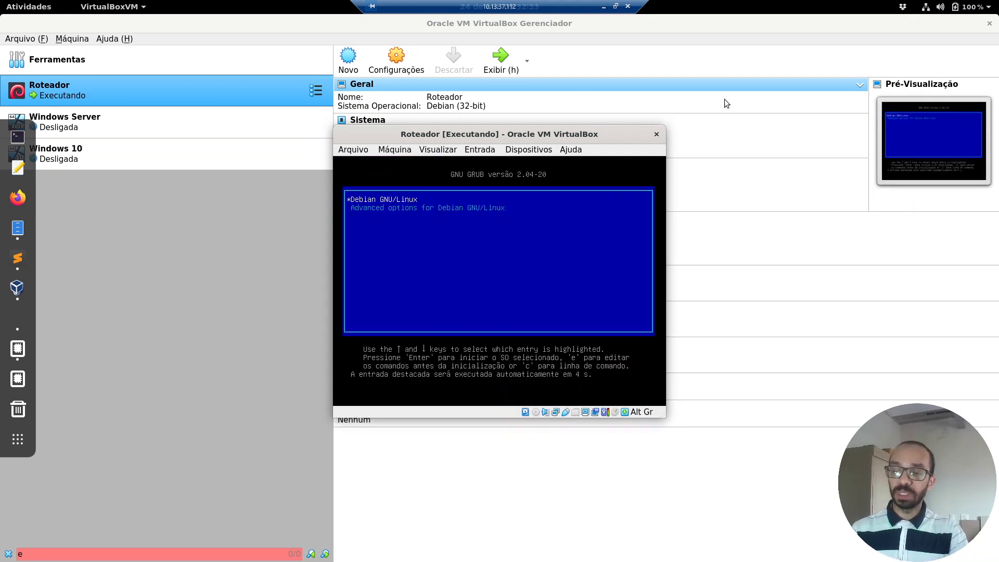
key("Return")
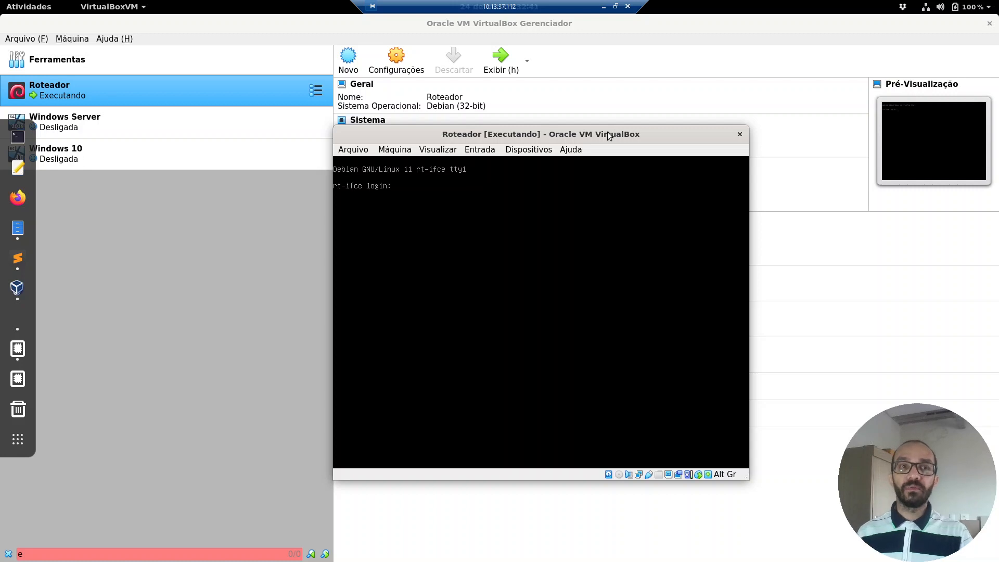
type("ifce")
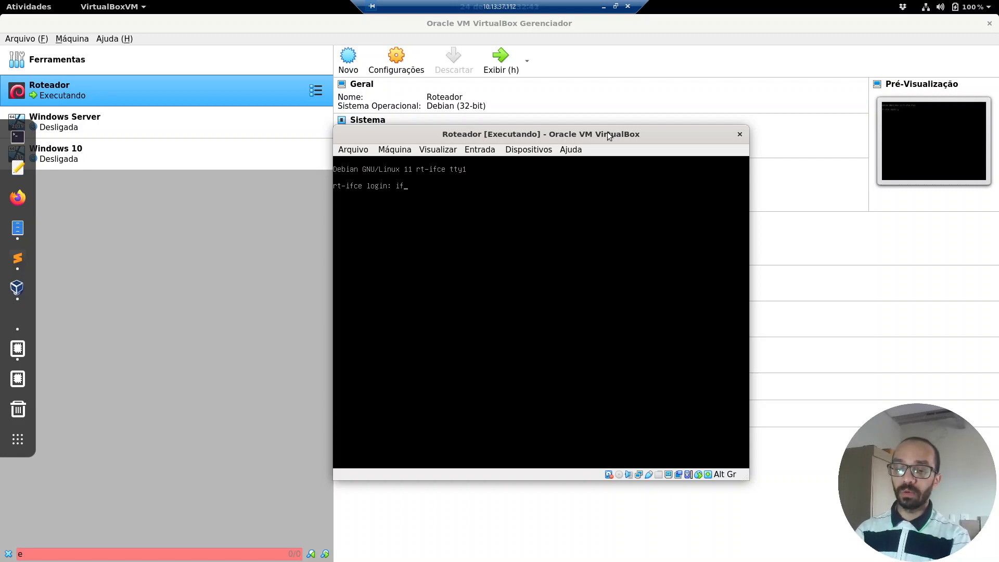
key("Return")
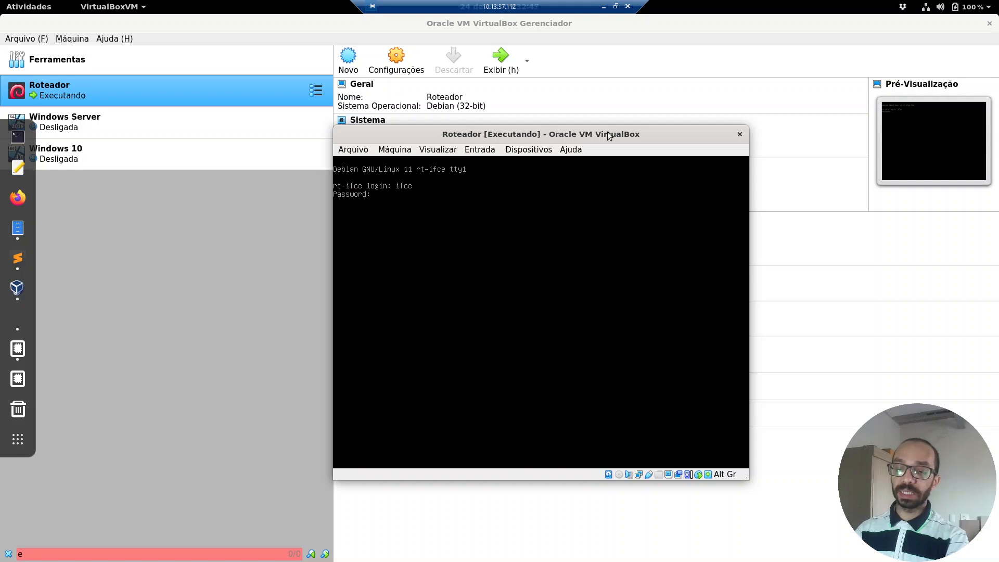
key("Return")
key("Return")
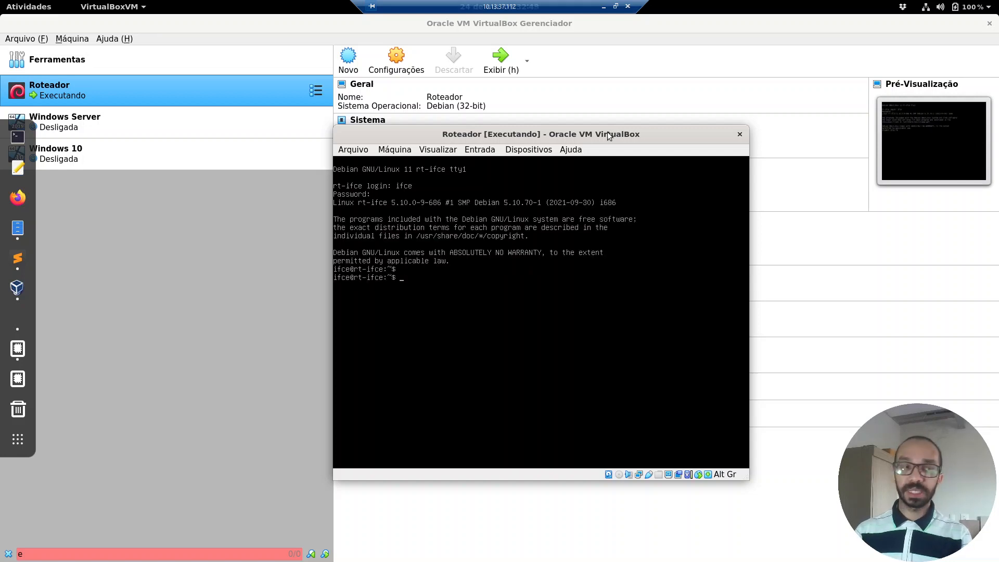
key("Return")
key("Return")
key("Return")
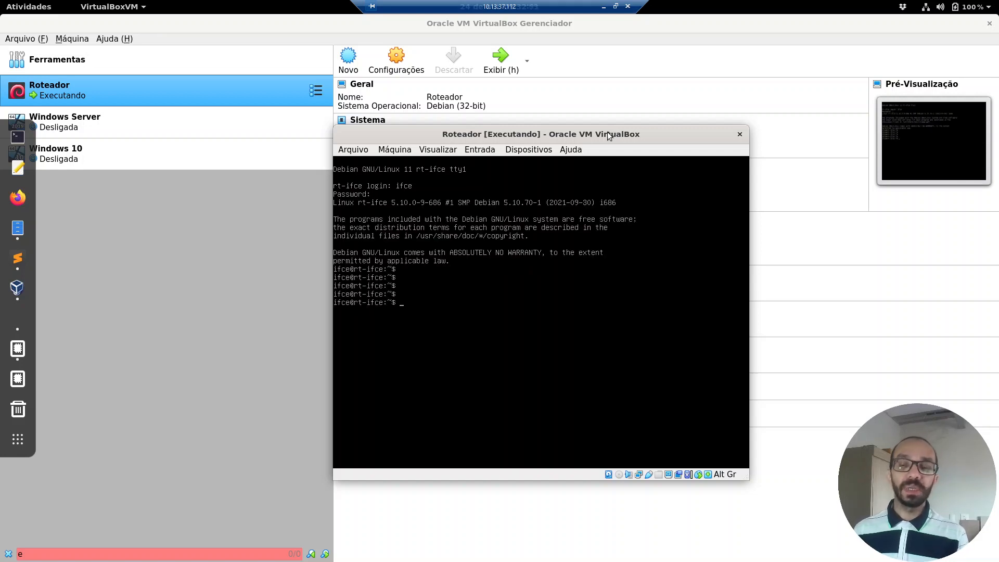
- Switch to a root shell with sudo su, entering the account password
type("su")
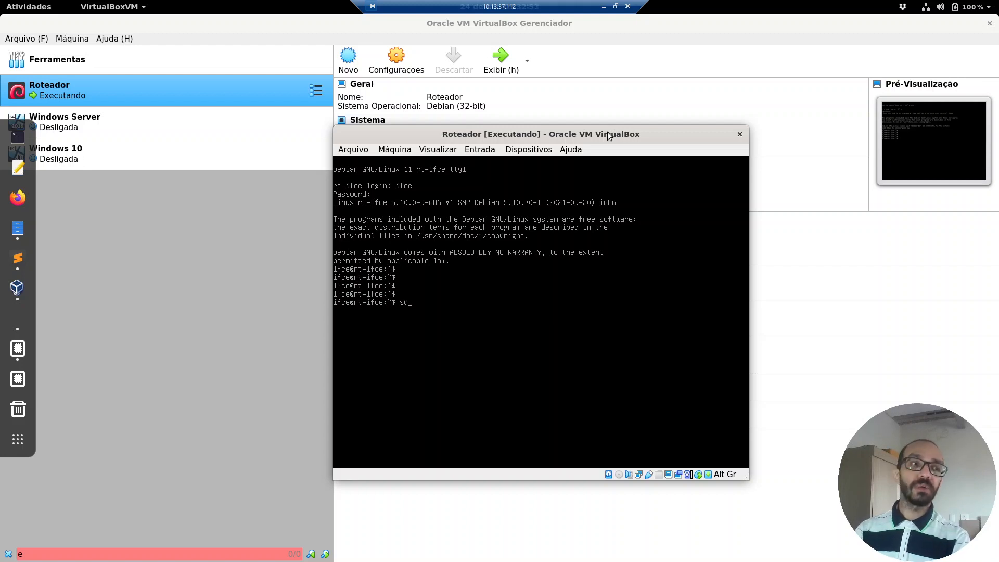
type("do su")
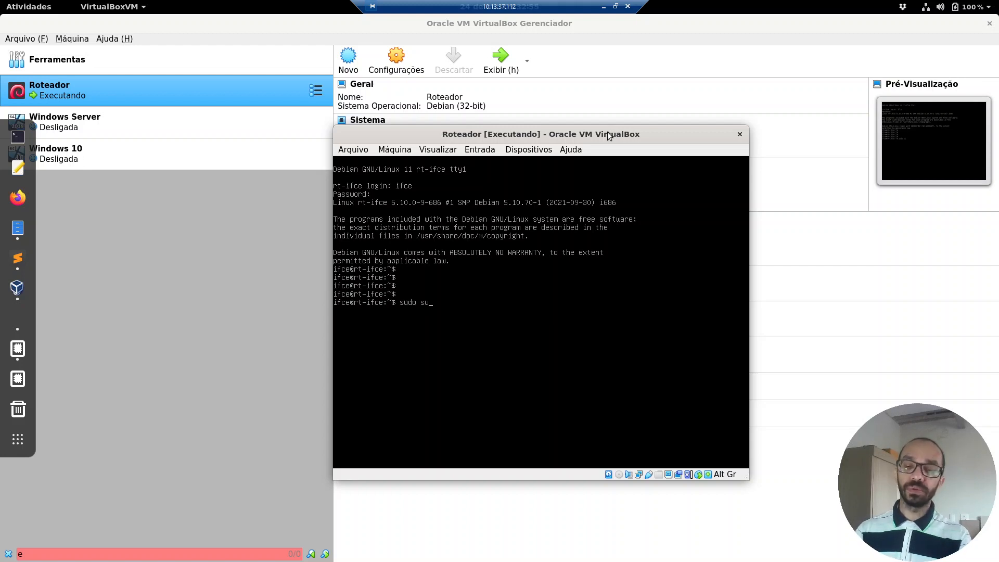
key("Return")
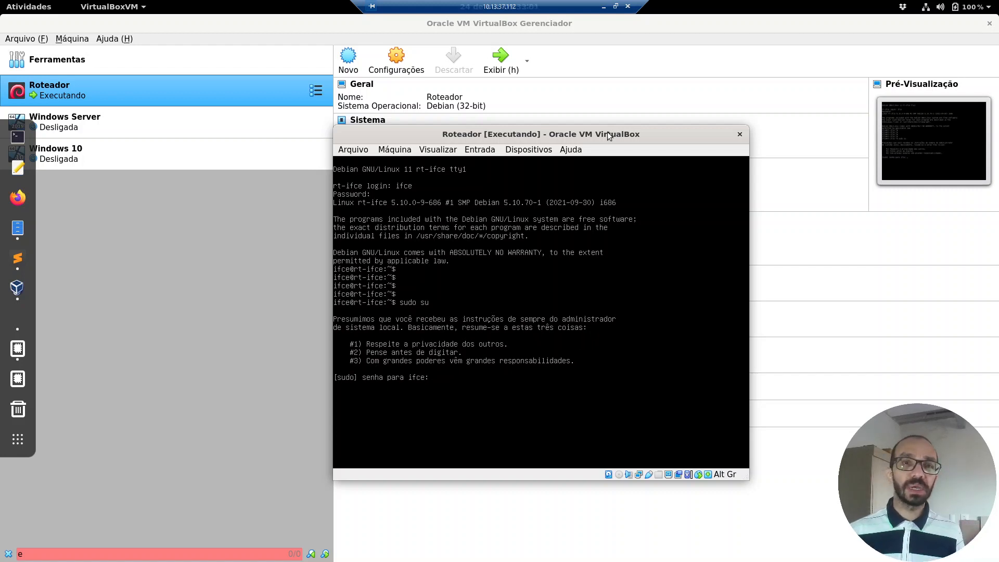
key("Return")
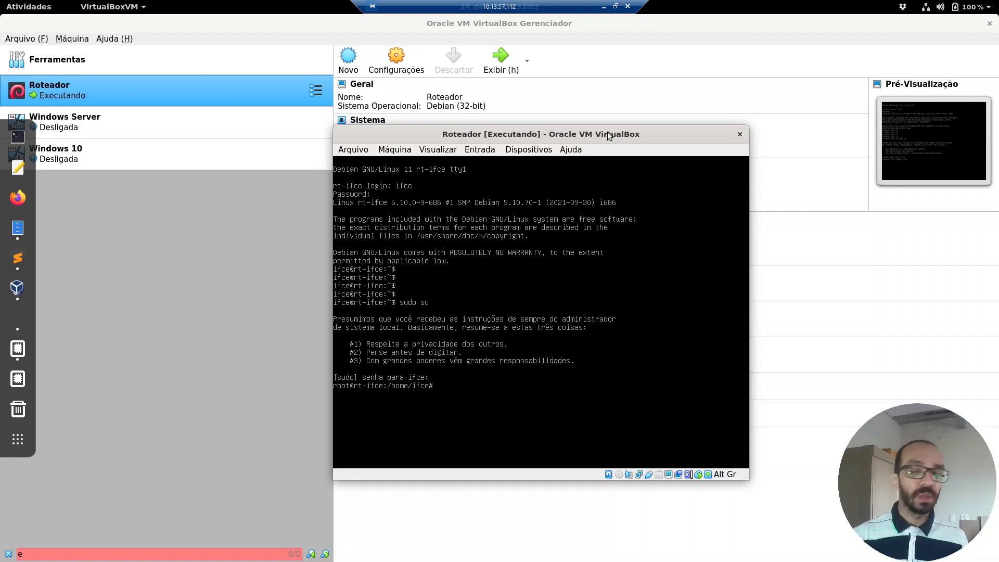
key("Return")
key("Return")
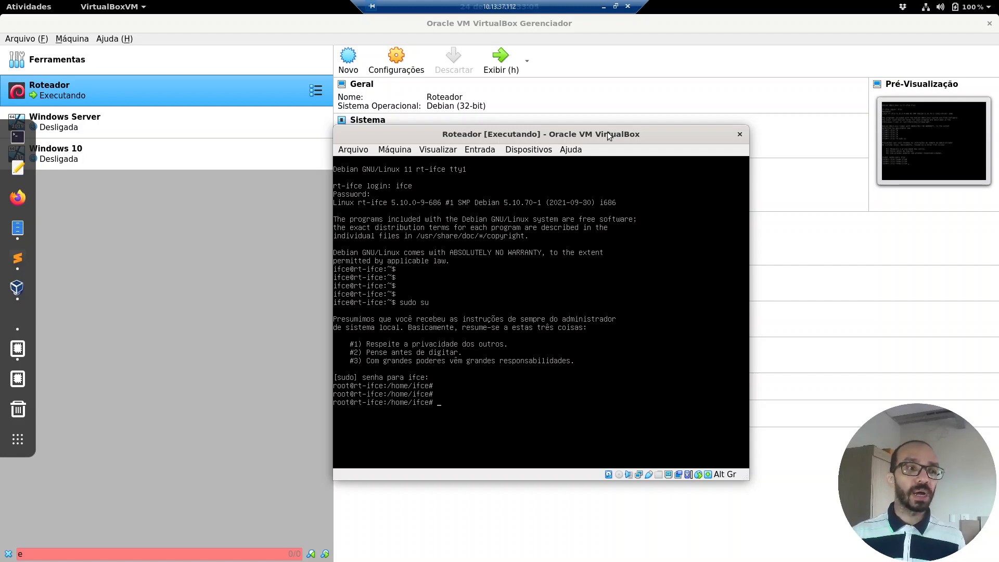